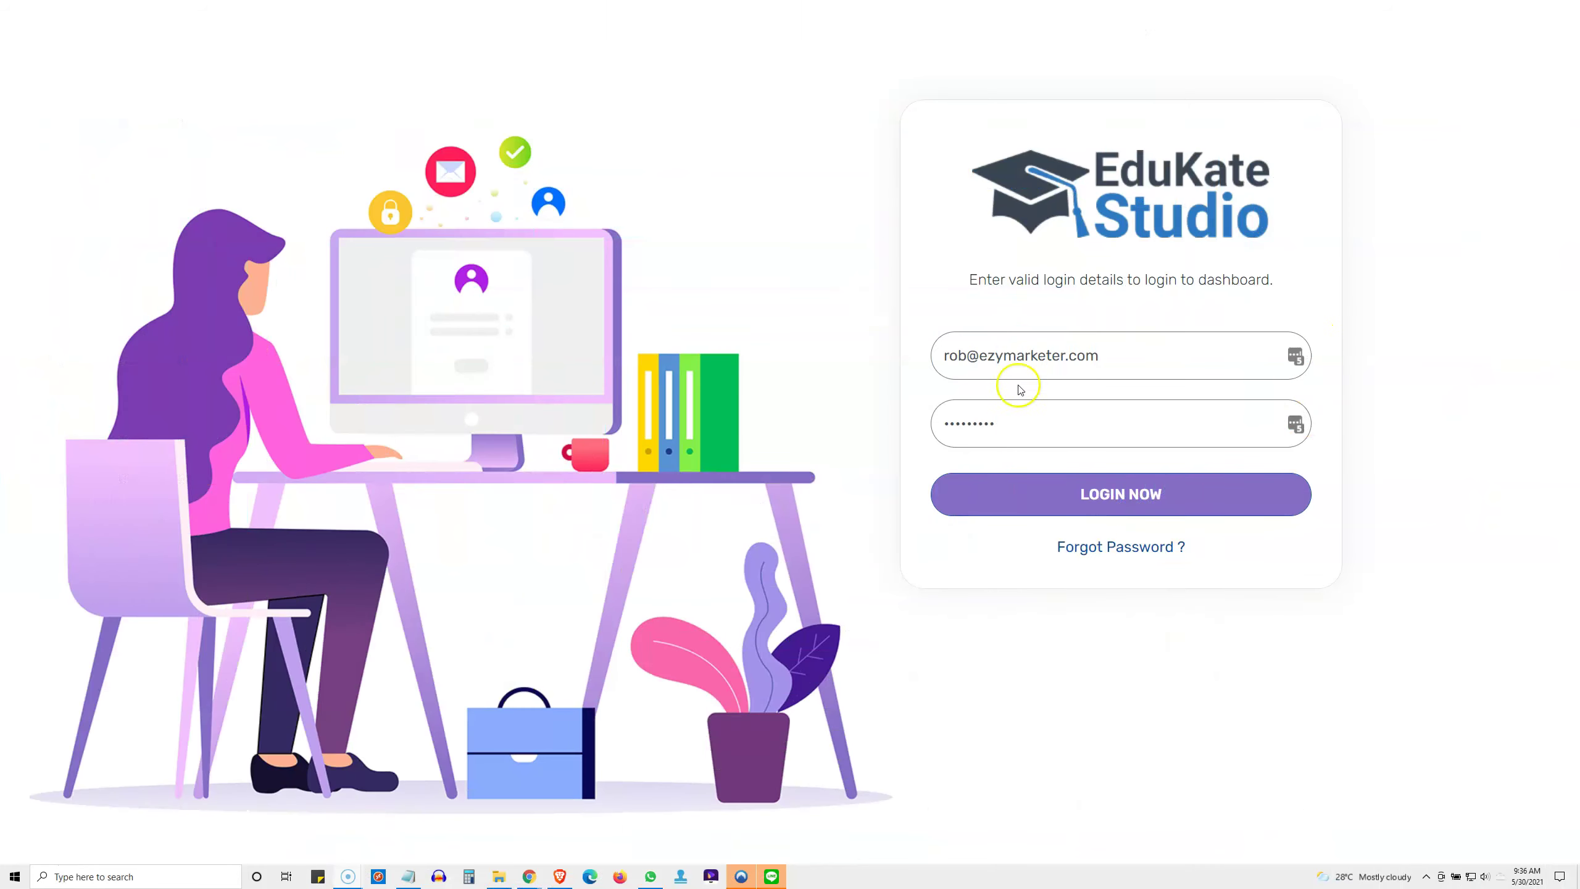
- Log in, dismiss the academy warning, and manage the New Life academy from its row menu
click(1103, 495)
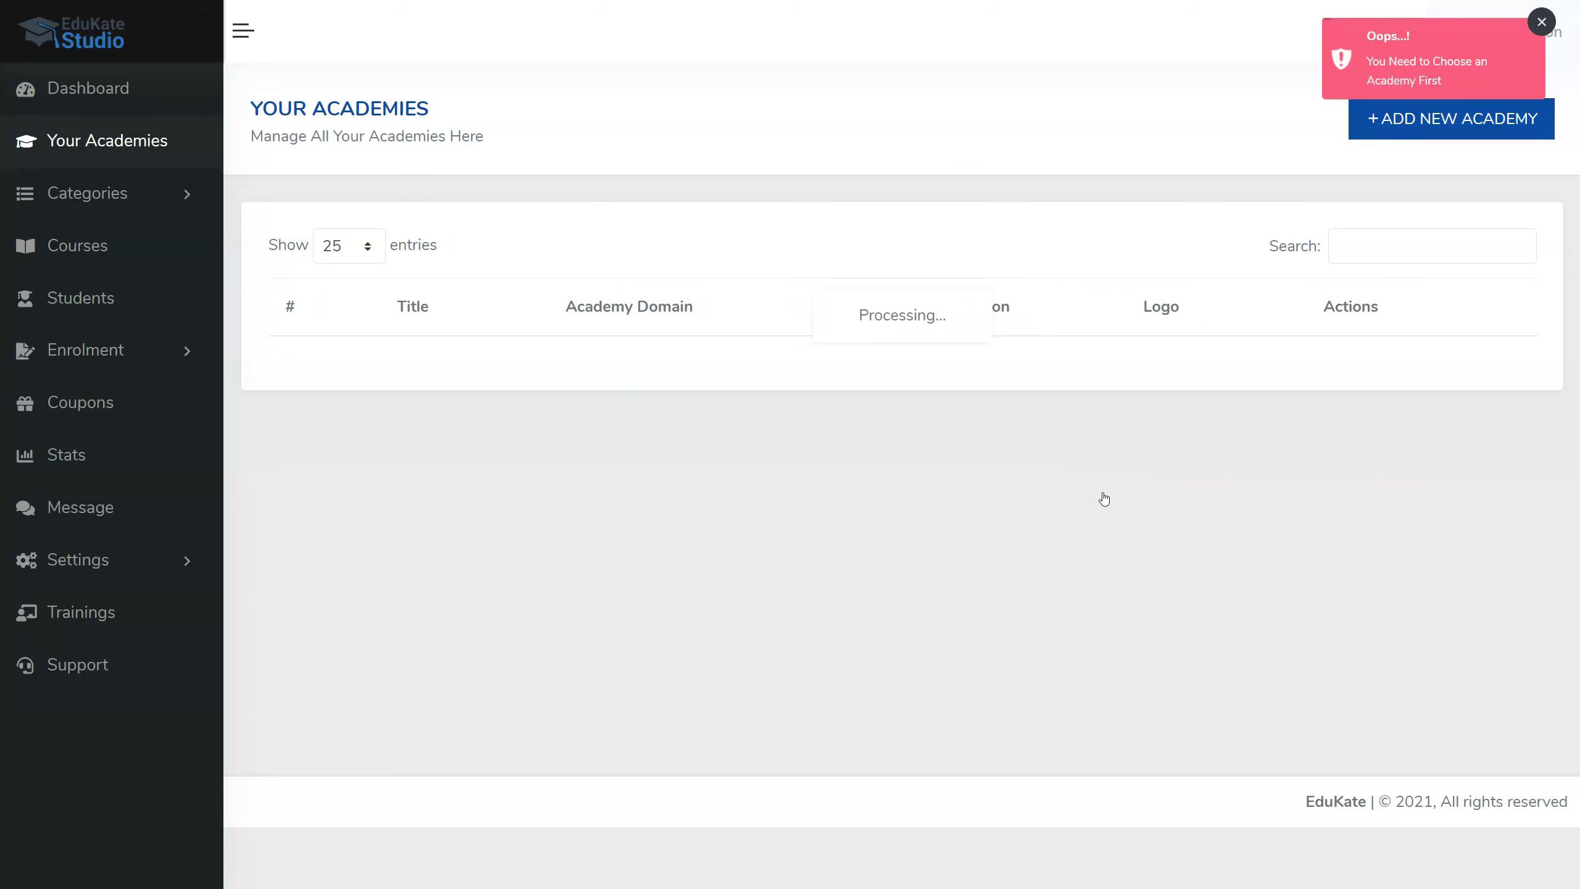
click(1060, 486)
click(1179, 481)
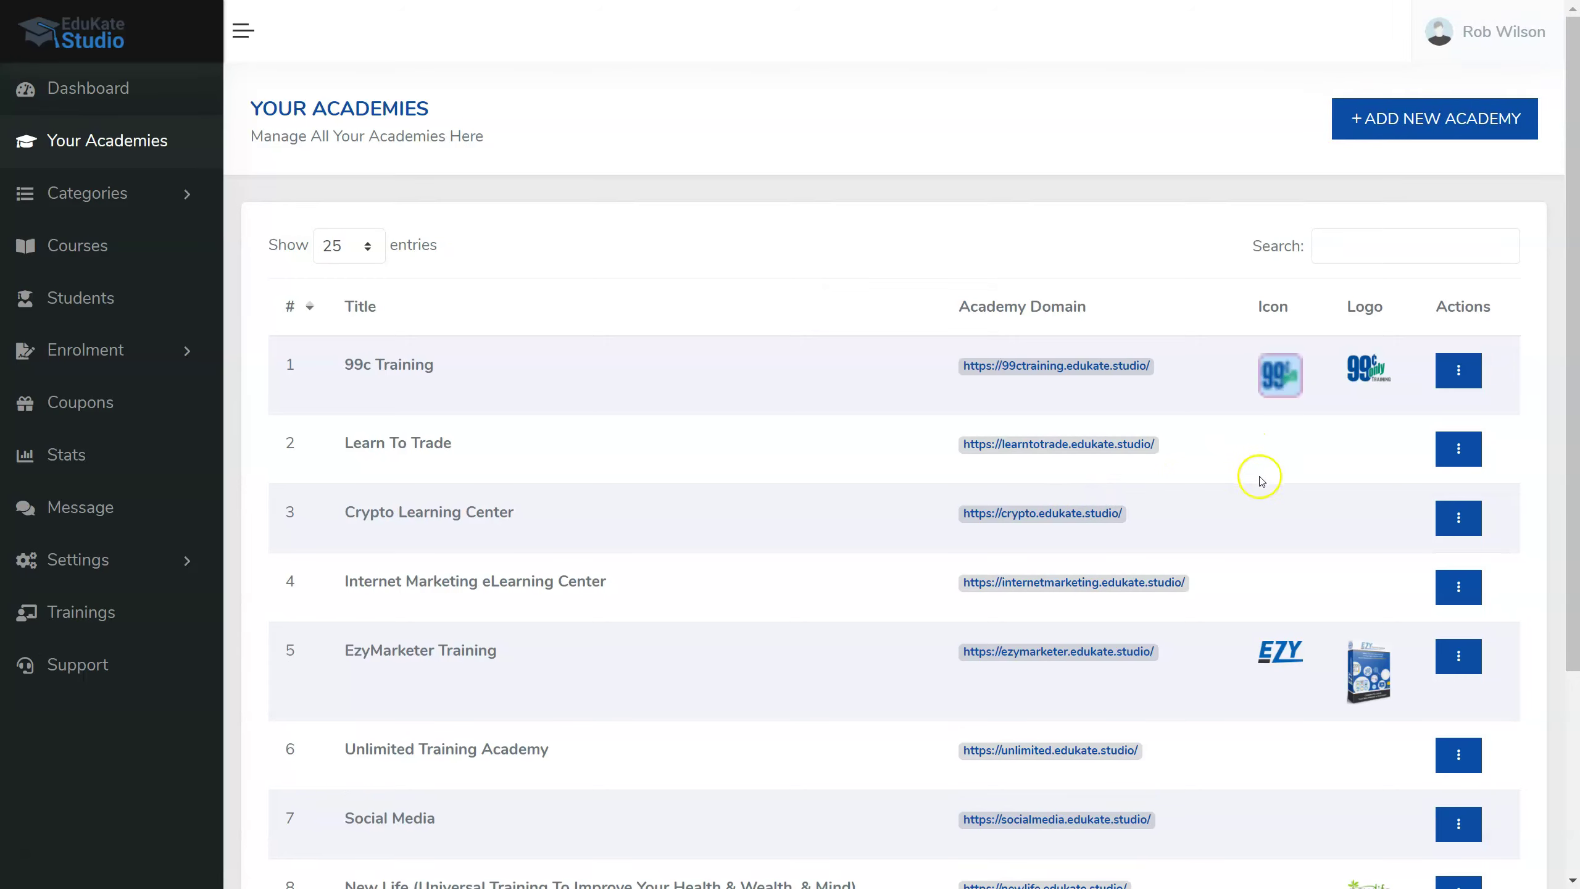
scroll(691, 444, down, 4)
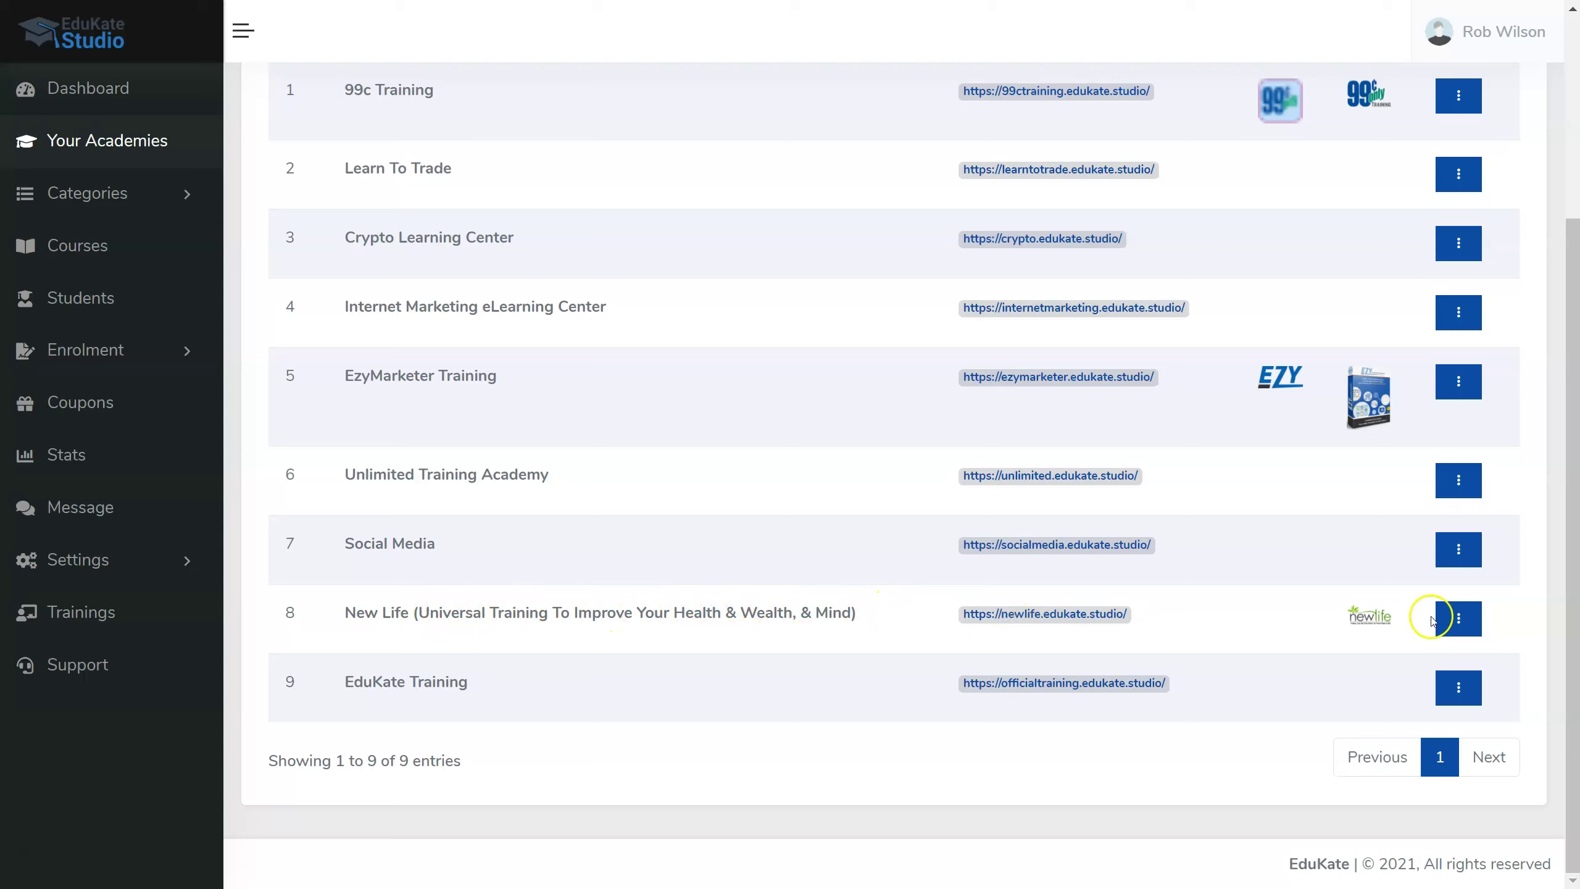
click(1458, 619)
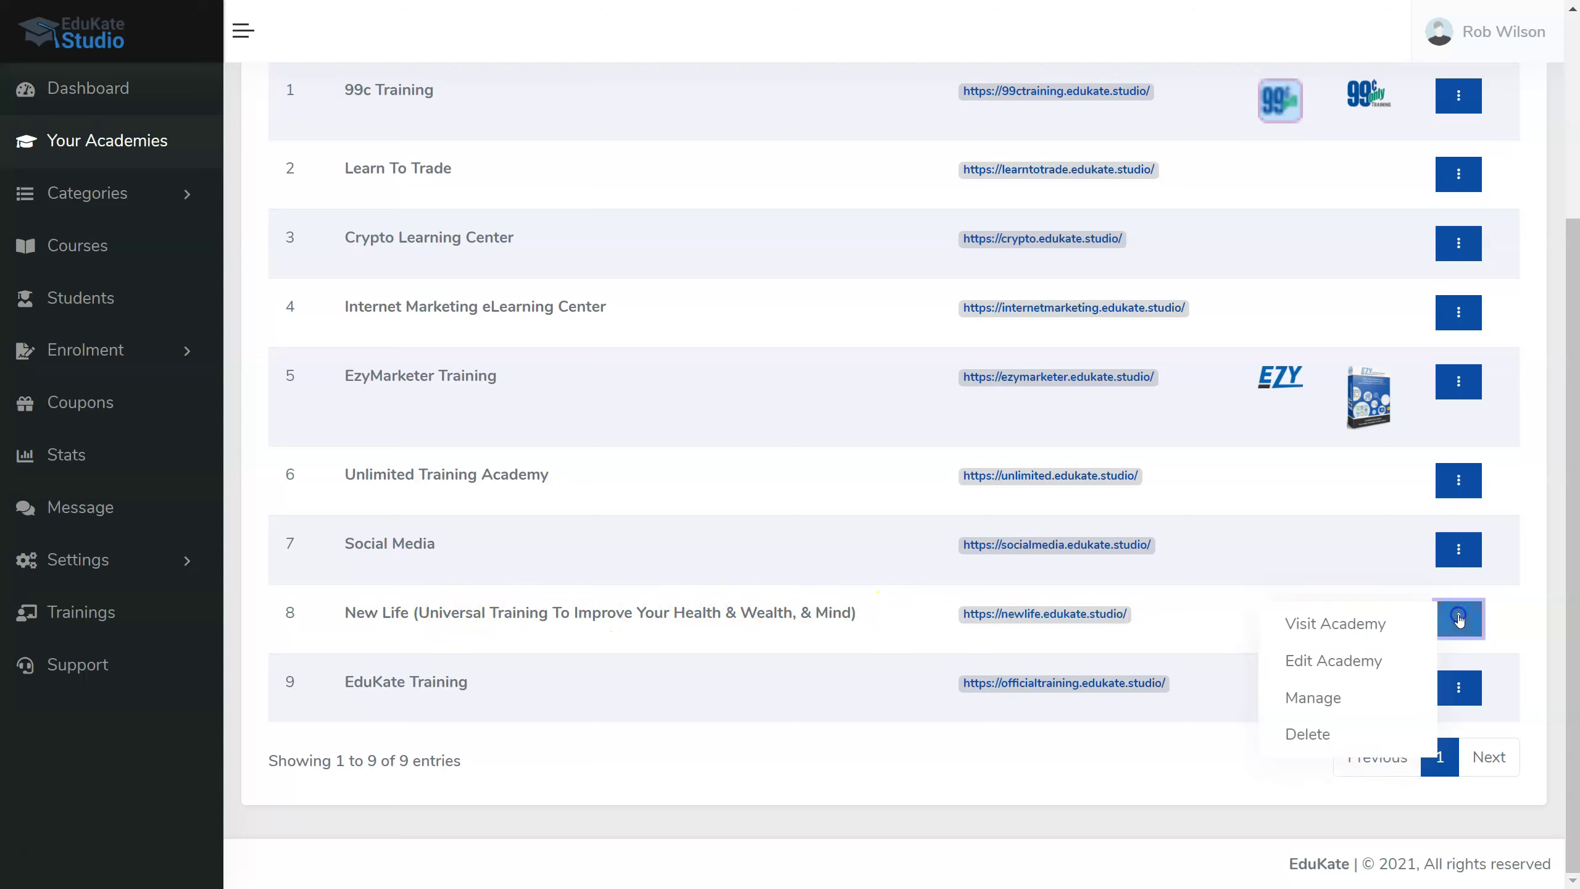
click(1325, 697)
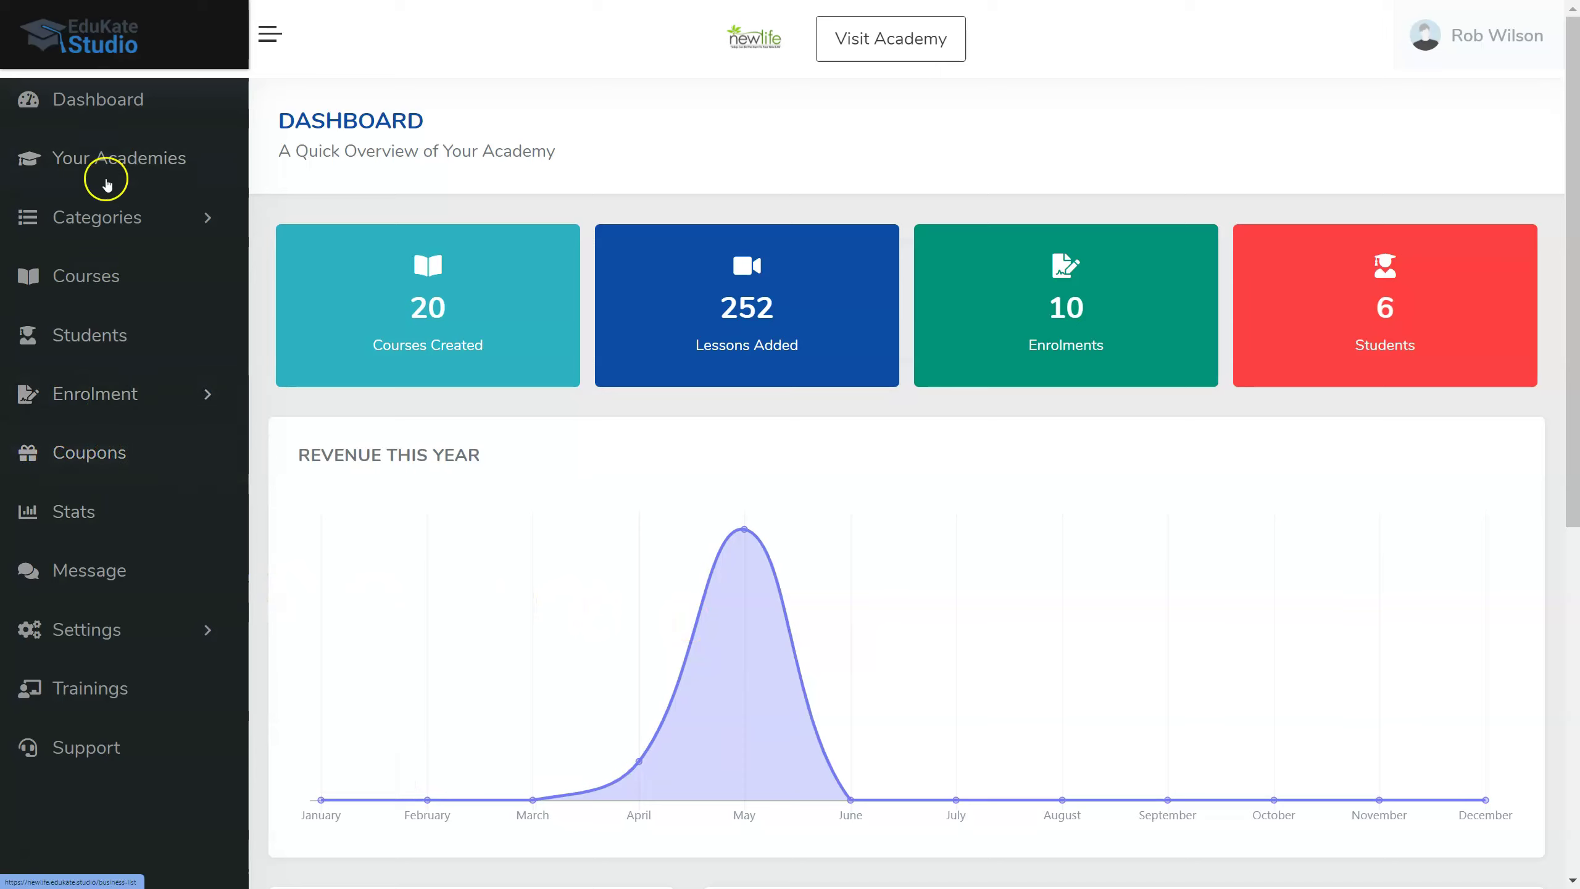
click(85, 457)
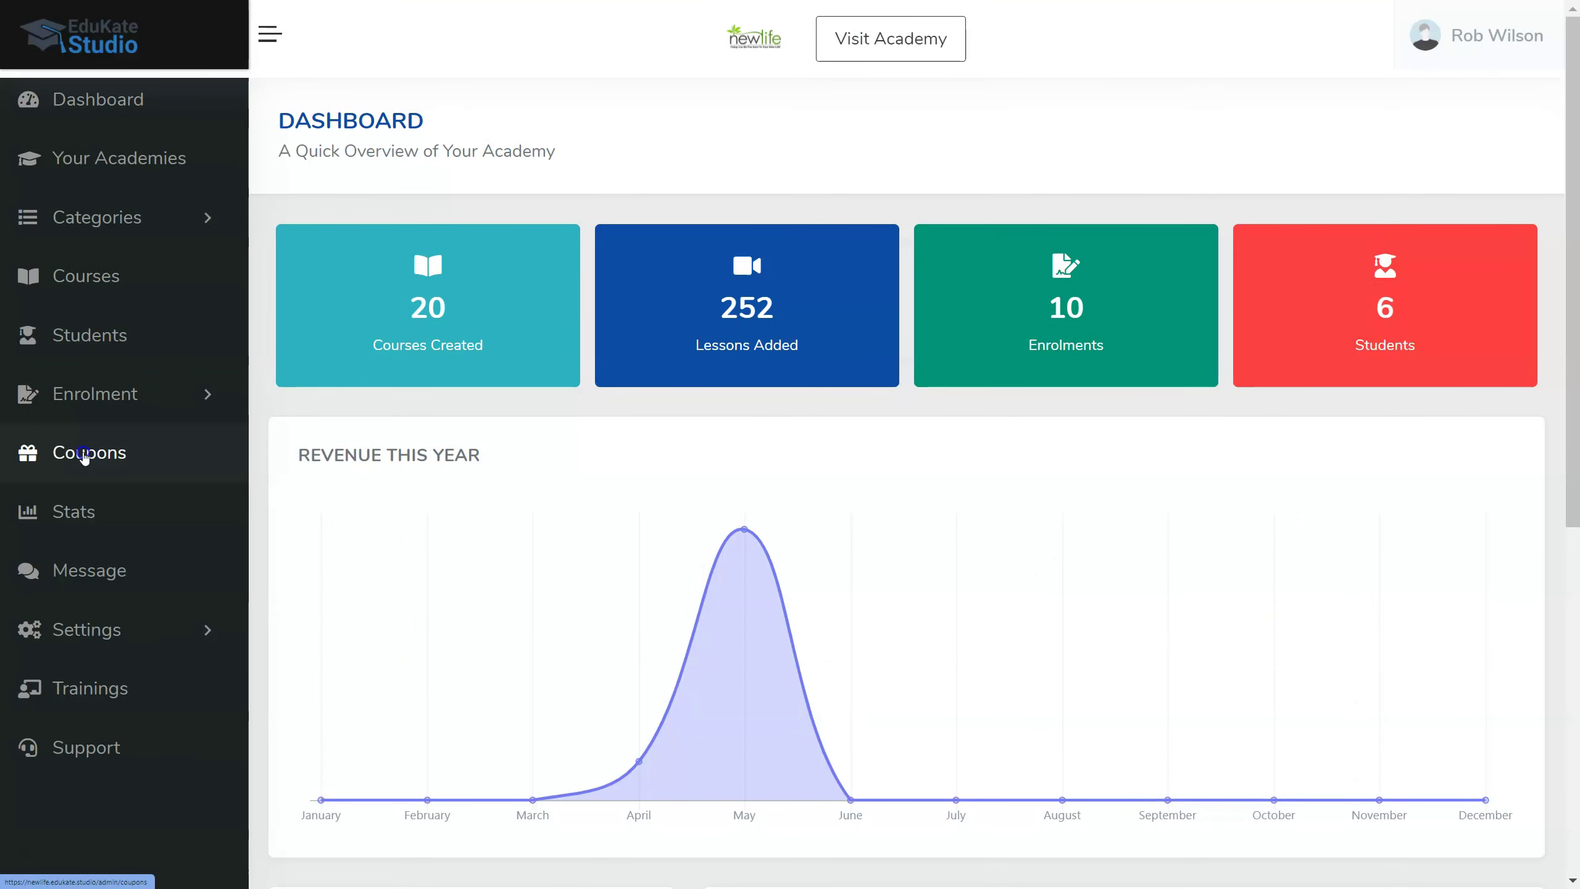
- Open the academy's Coupons page and start a new coupon with an empty Coupon Code field
click(84, 456)
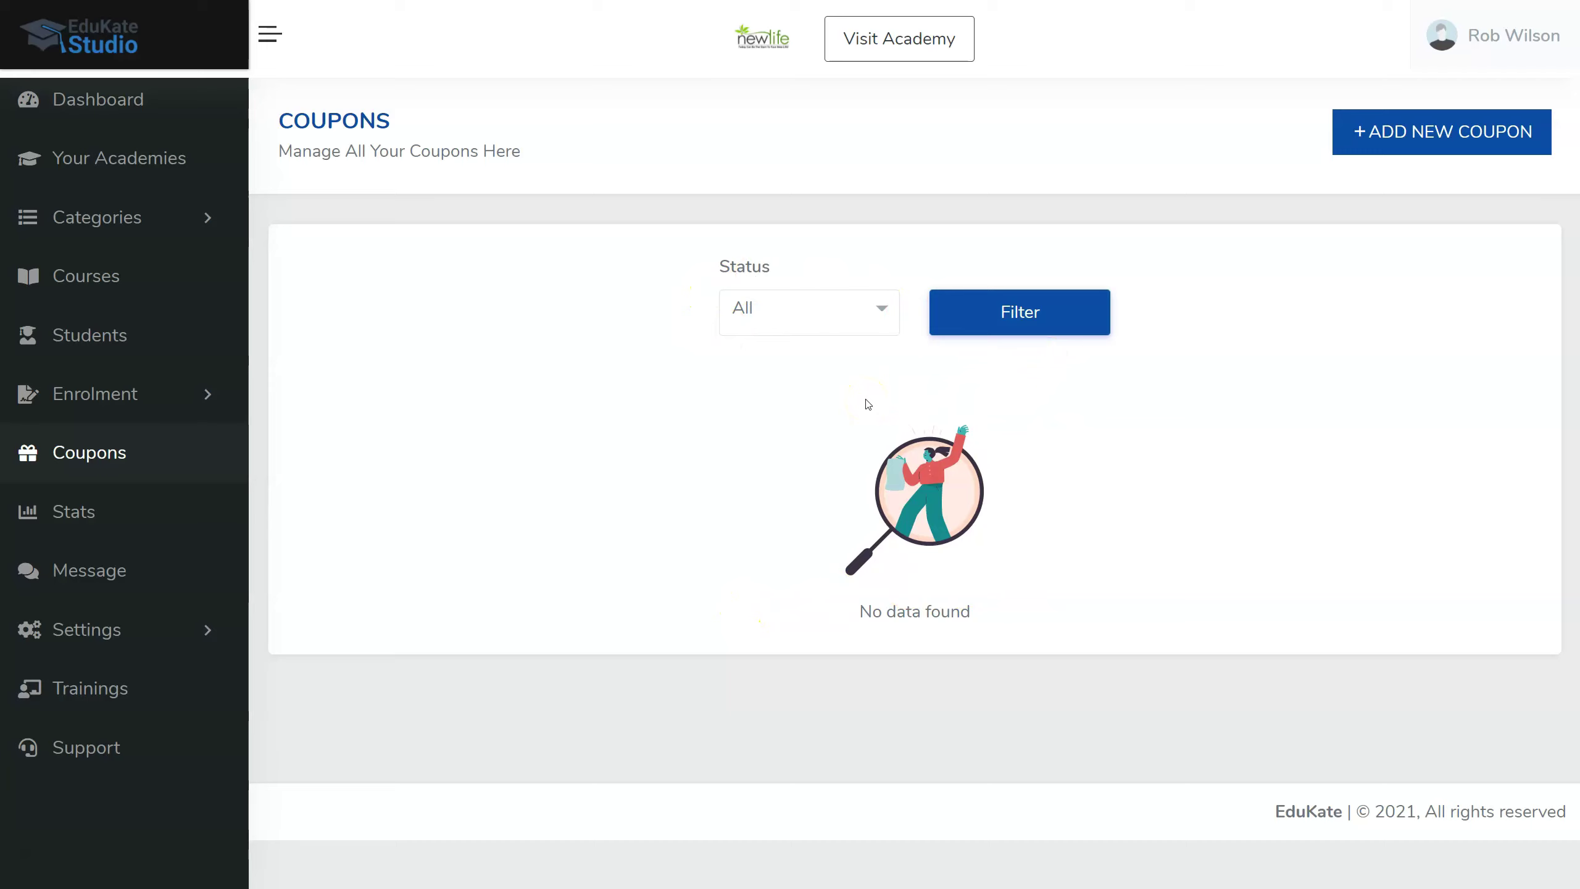
click(1440, 132)
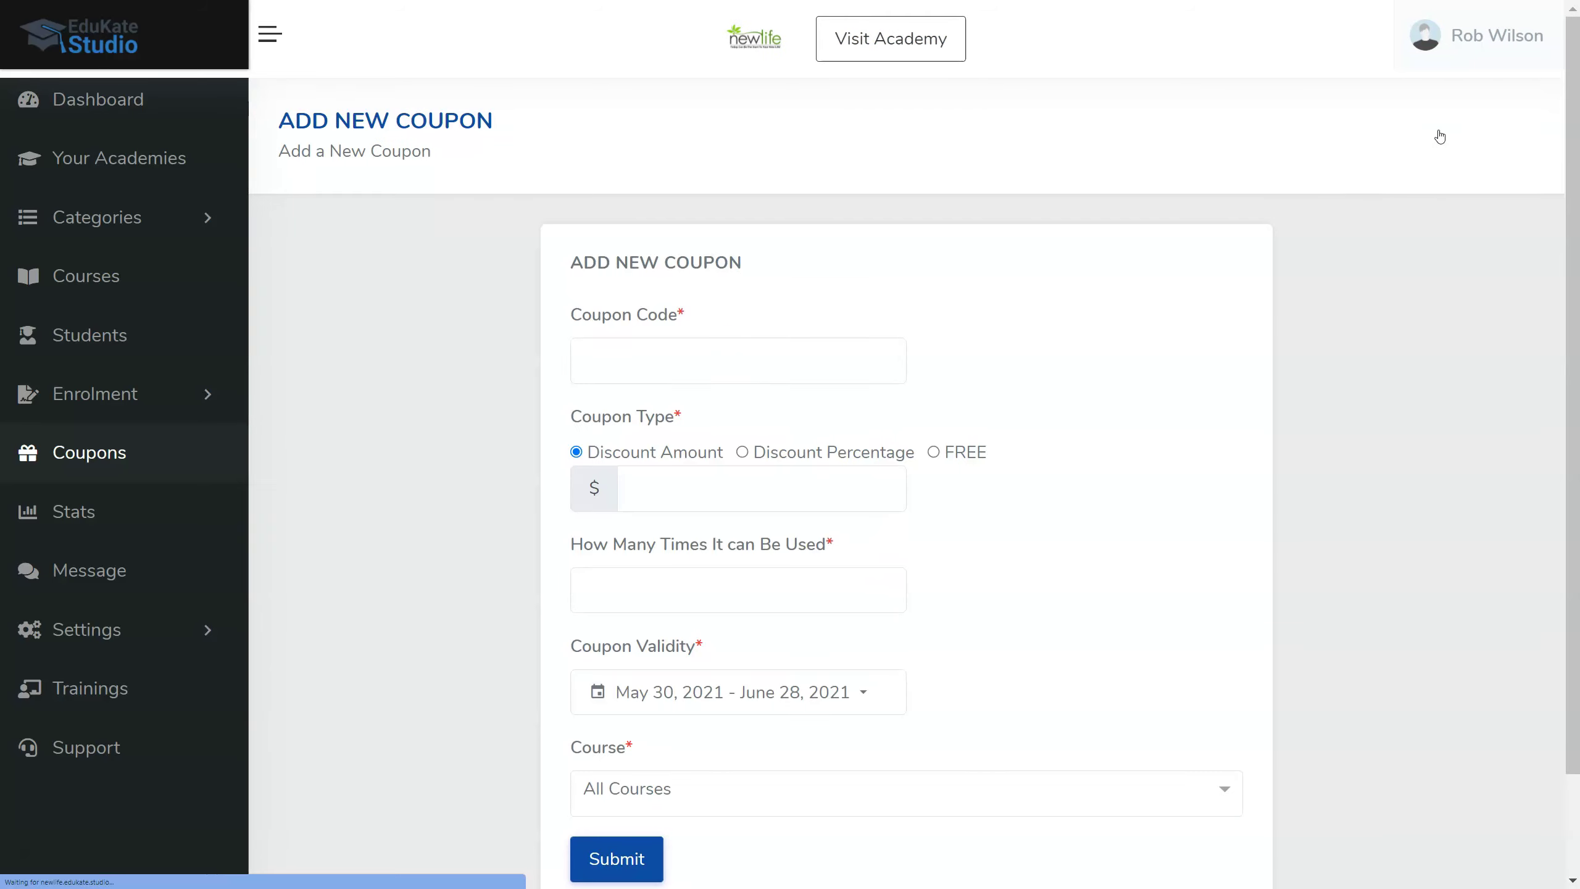
click(628, 361)
click(497, 345)
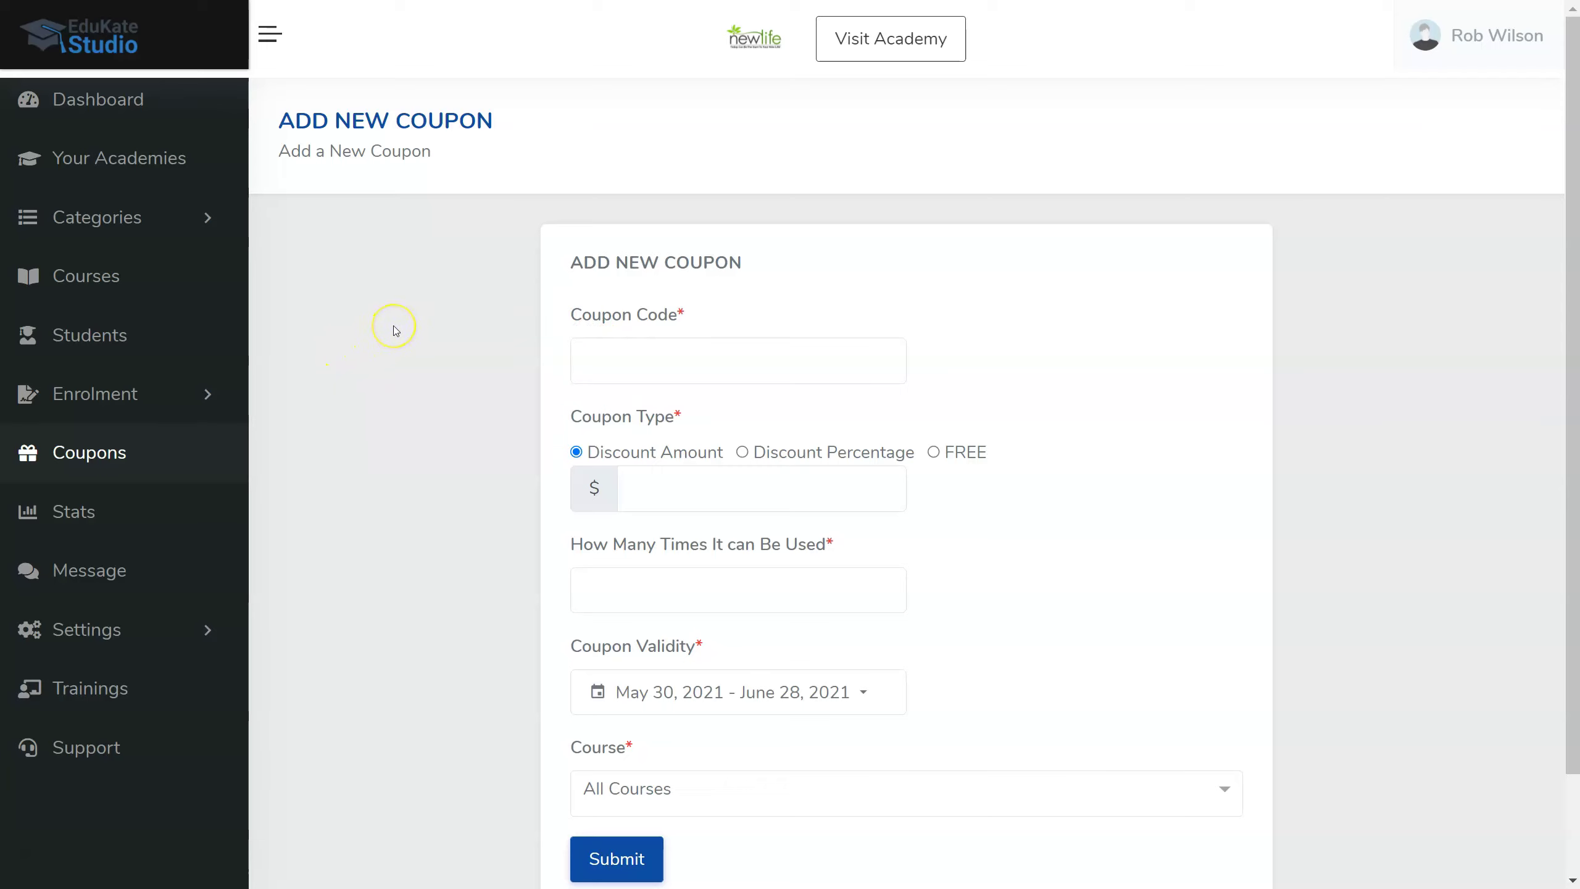
- Enter coupon code 20off, try a 20 amount and then 20%, and finally set the type to FREE
click(620, 331)
text(20off)
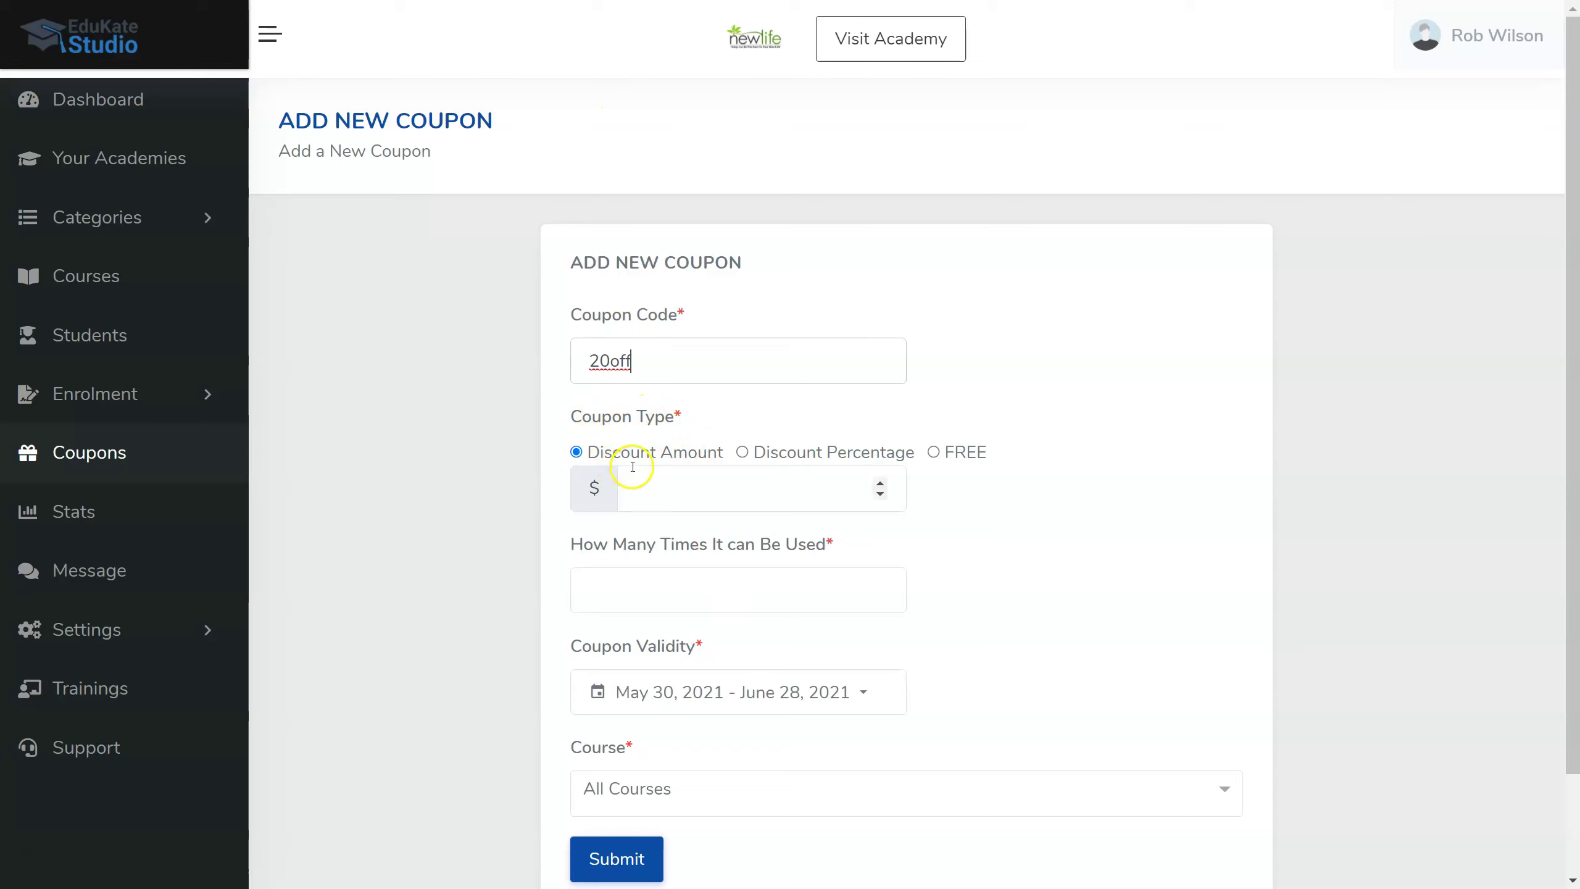
click(649, 493)
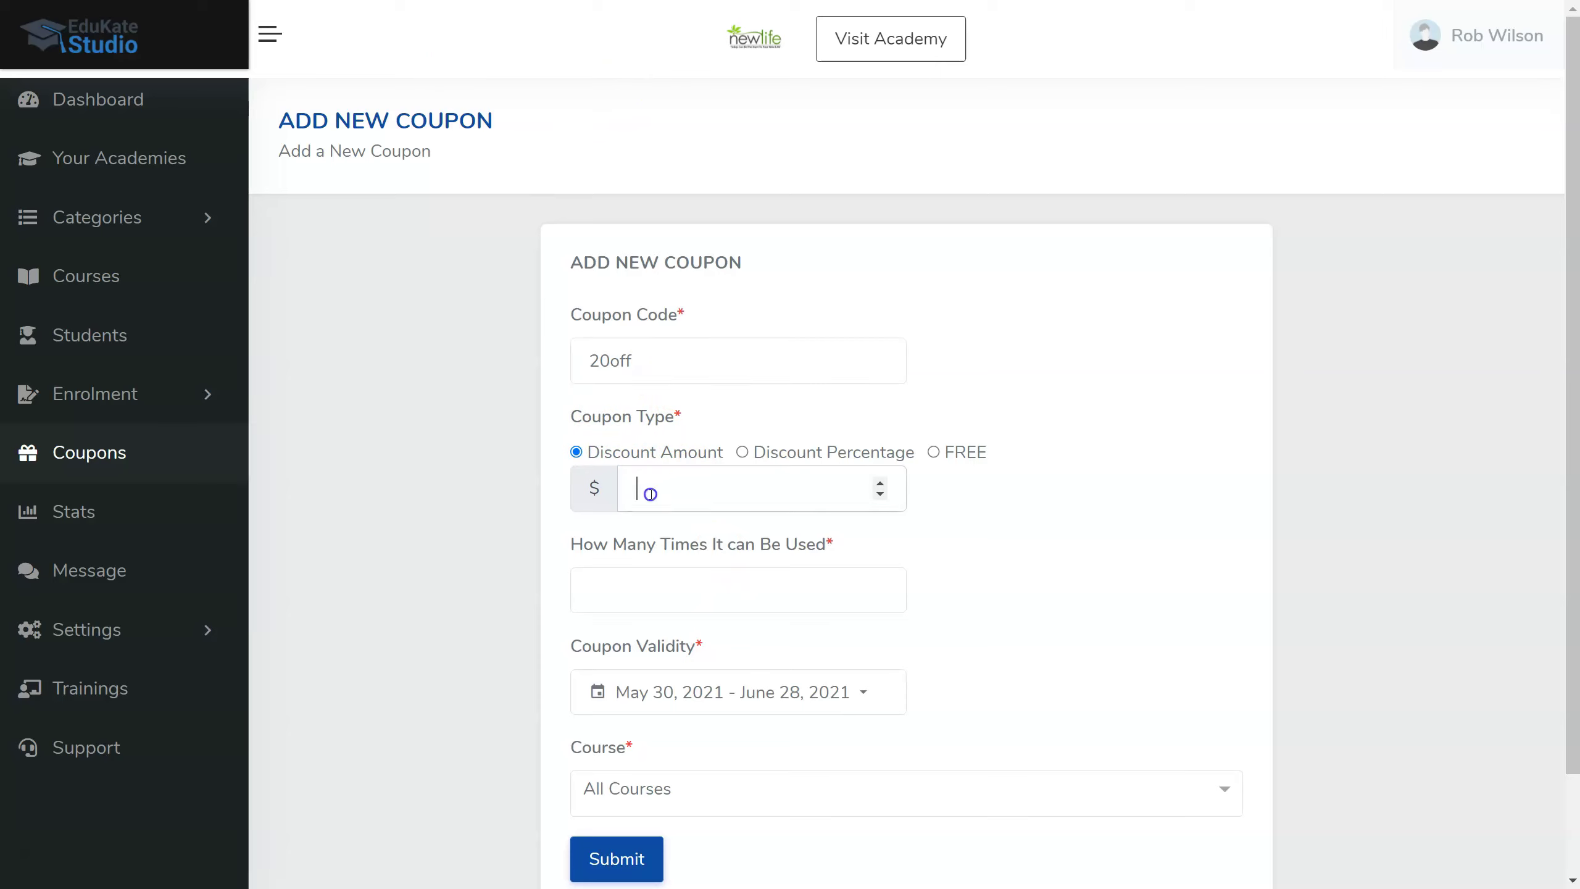
text(20)
click(741, 454)
click(722, 497)
text(20)
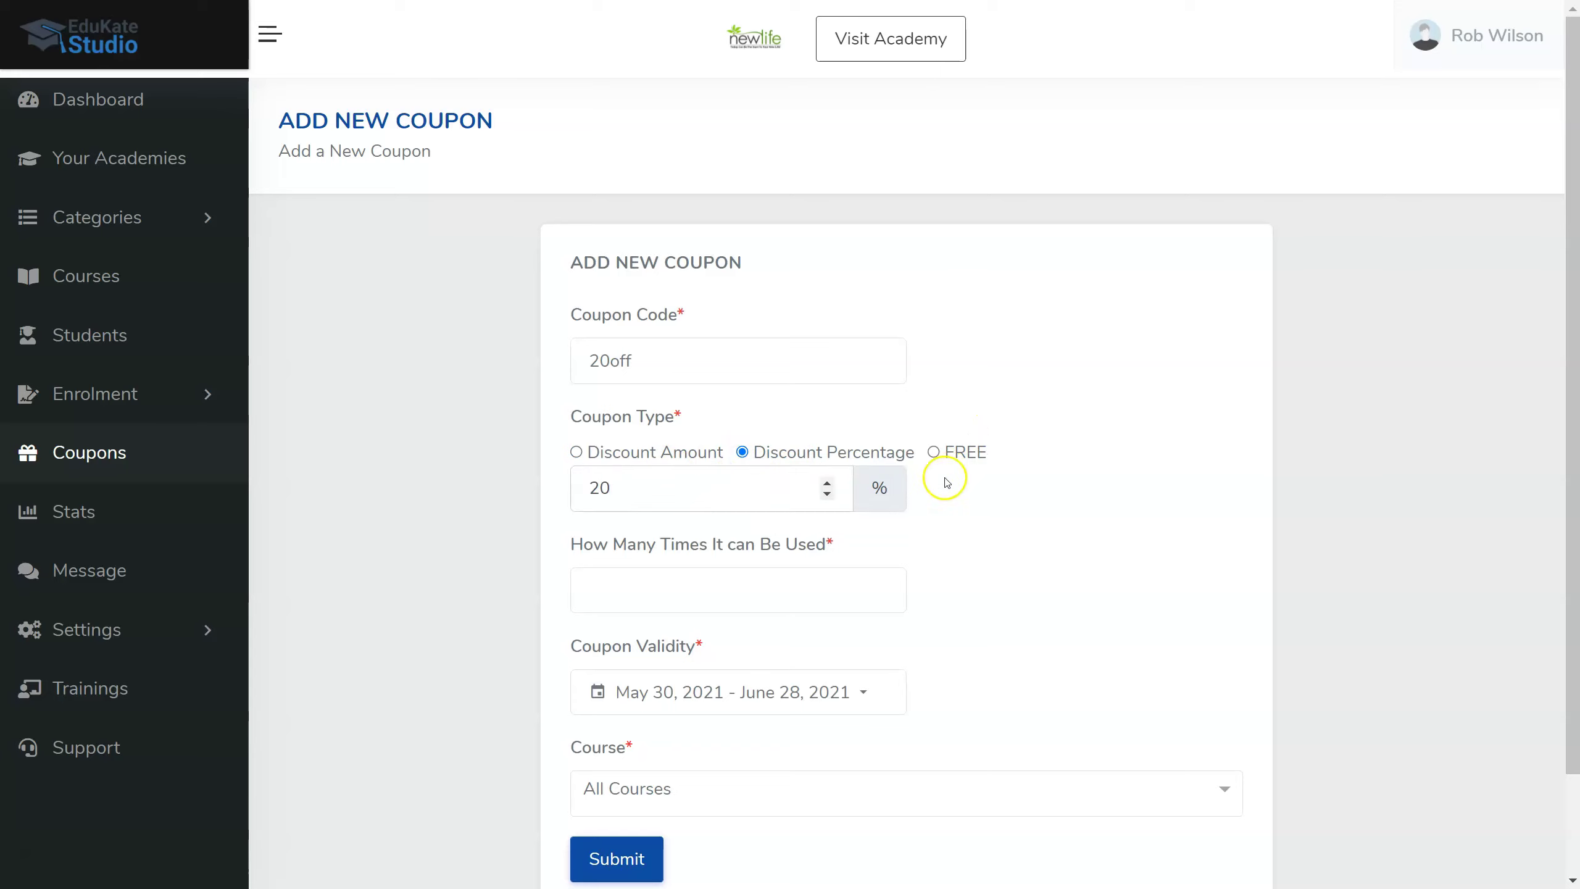
click(933, 452)
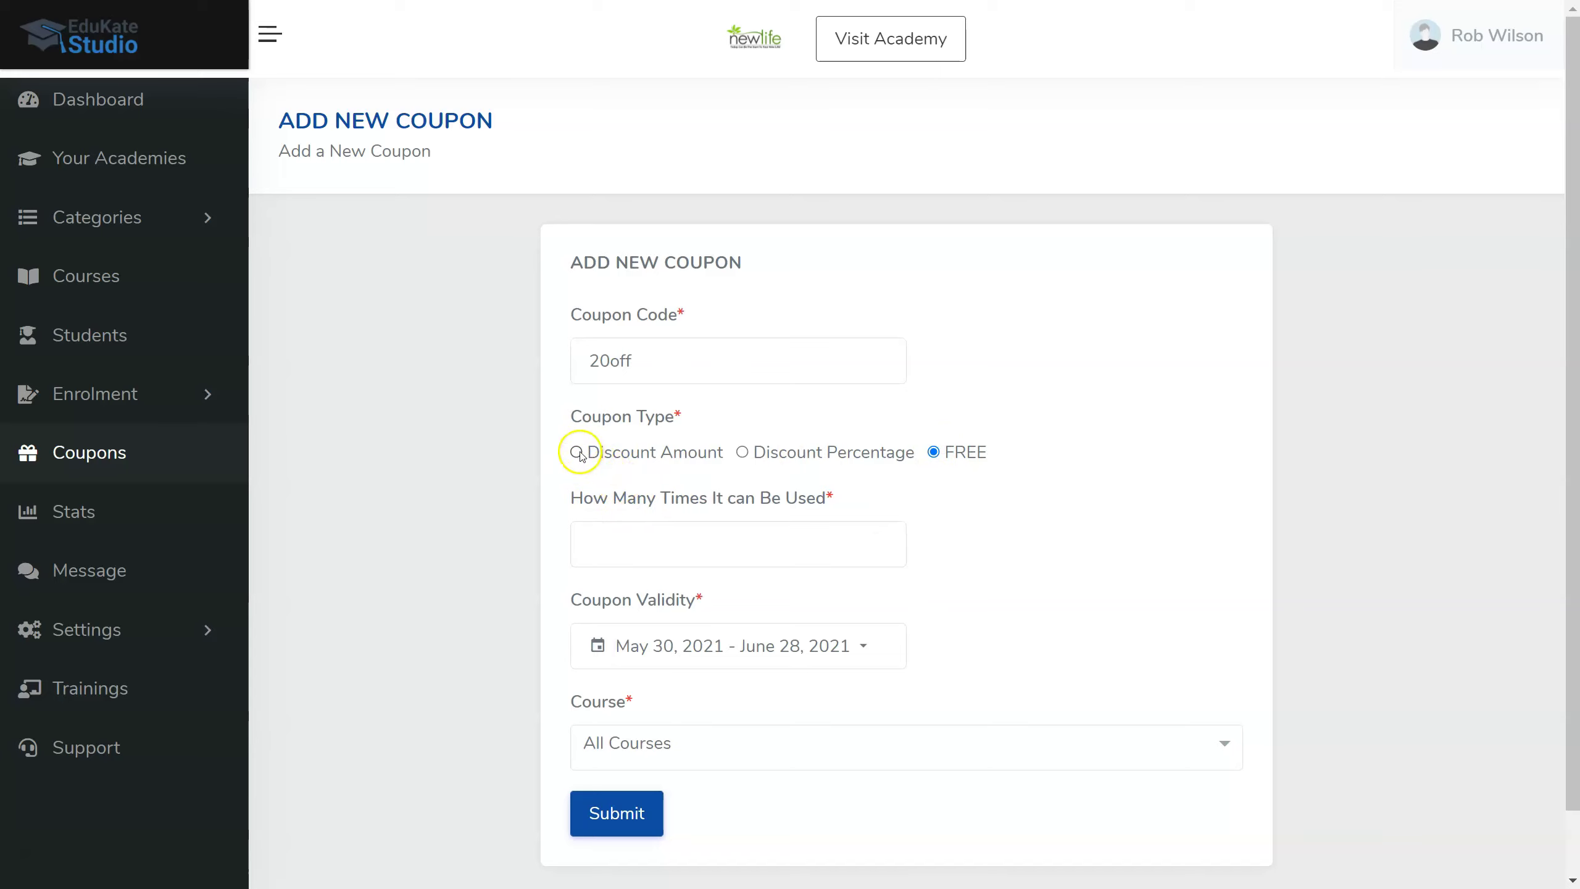
- Limit the coupon to 1 use and replace the code 20off with friendsname
click(713, 539)
text(1)
drag(629, 359, 560, 362)
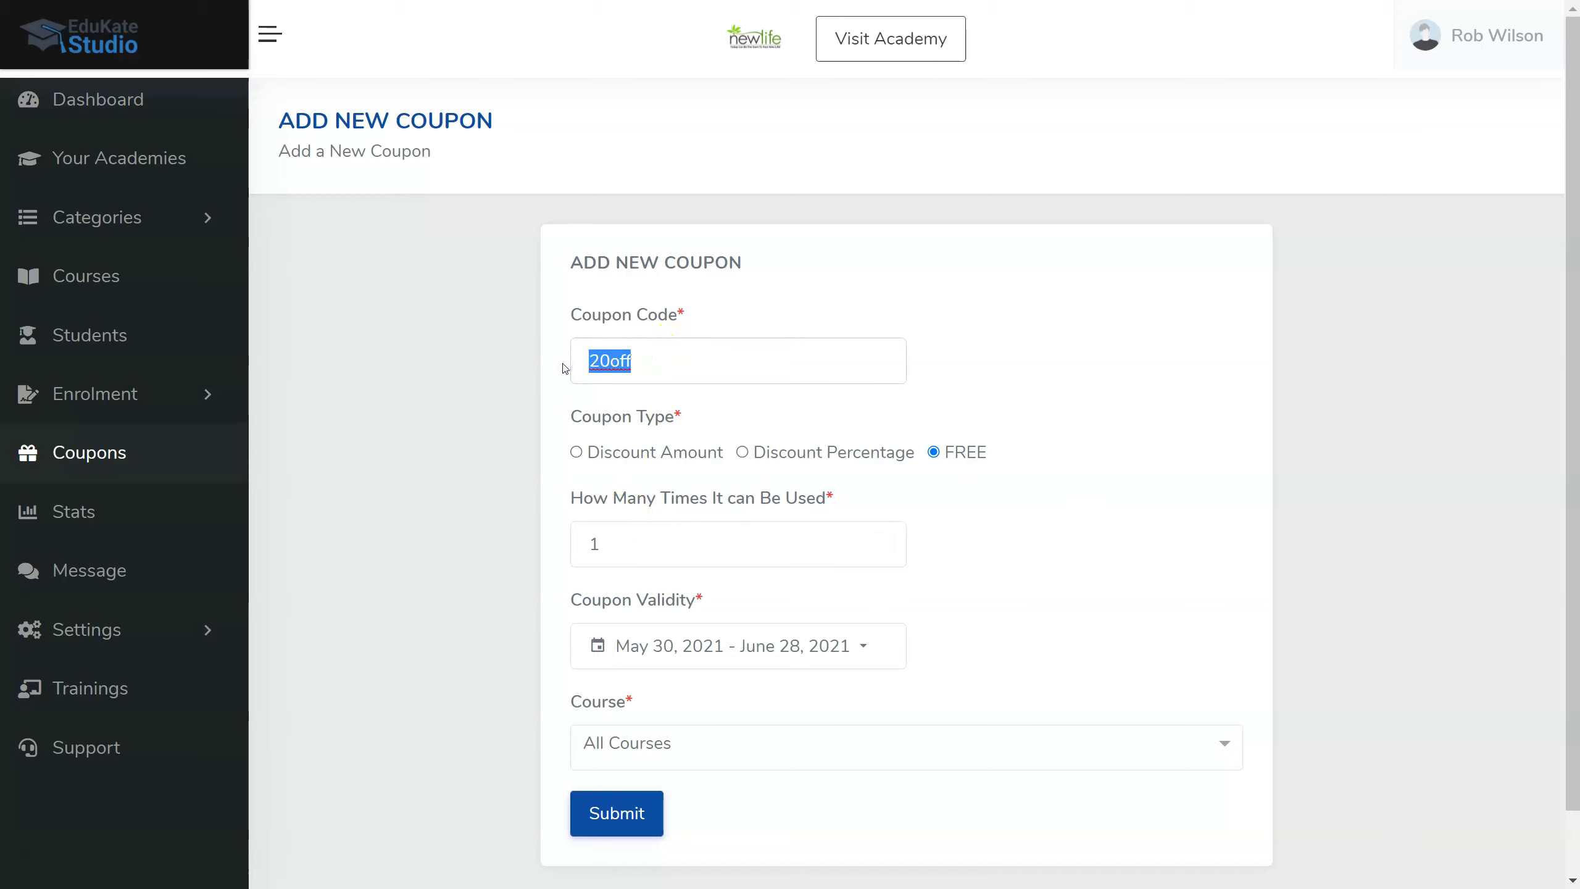
text(friends)
text(f)
text(name)
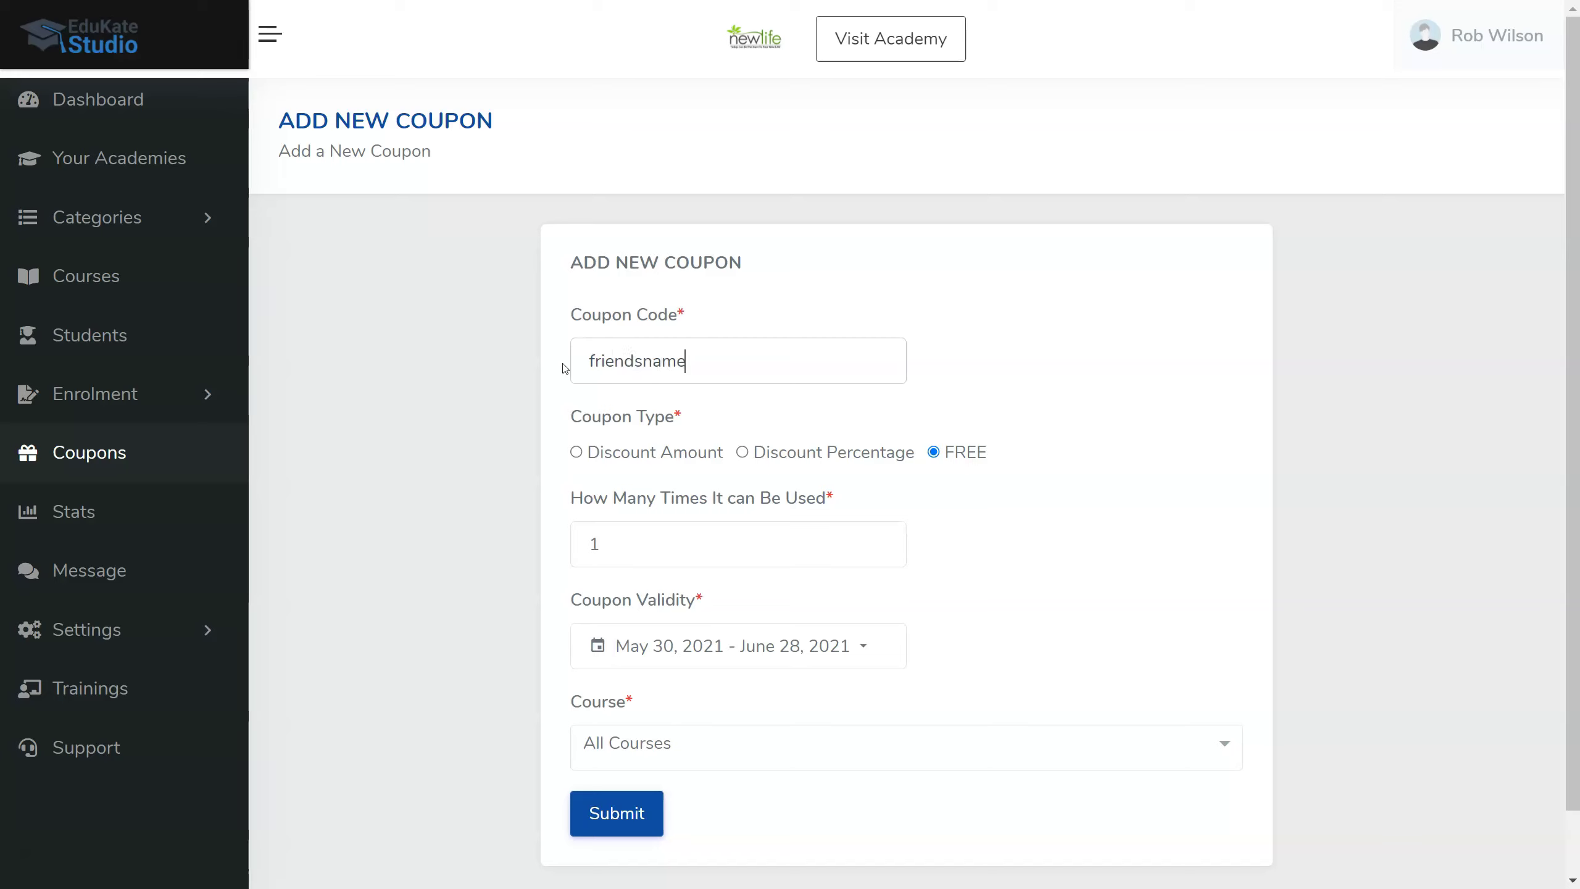
click(687, 617)
- Set the coupon validity range to May 31 – June 7, 2021 and apply it
click(685, 643)
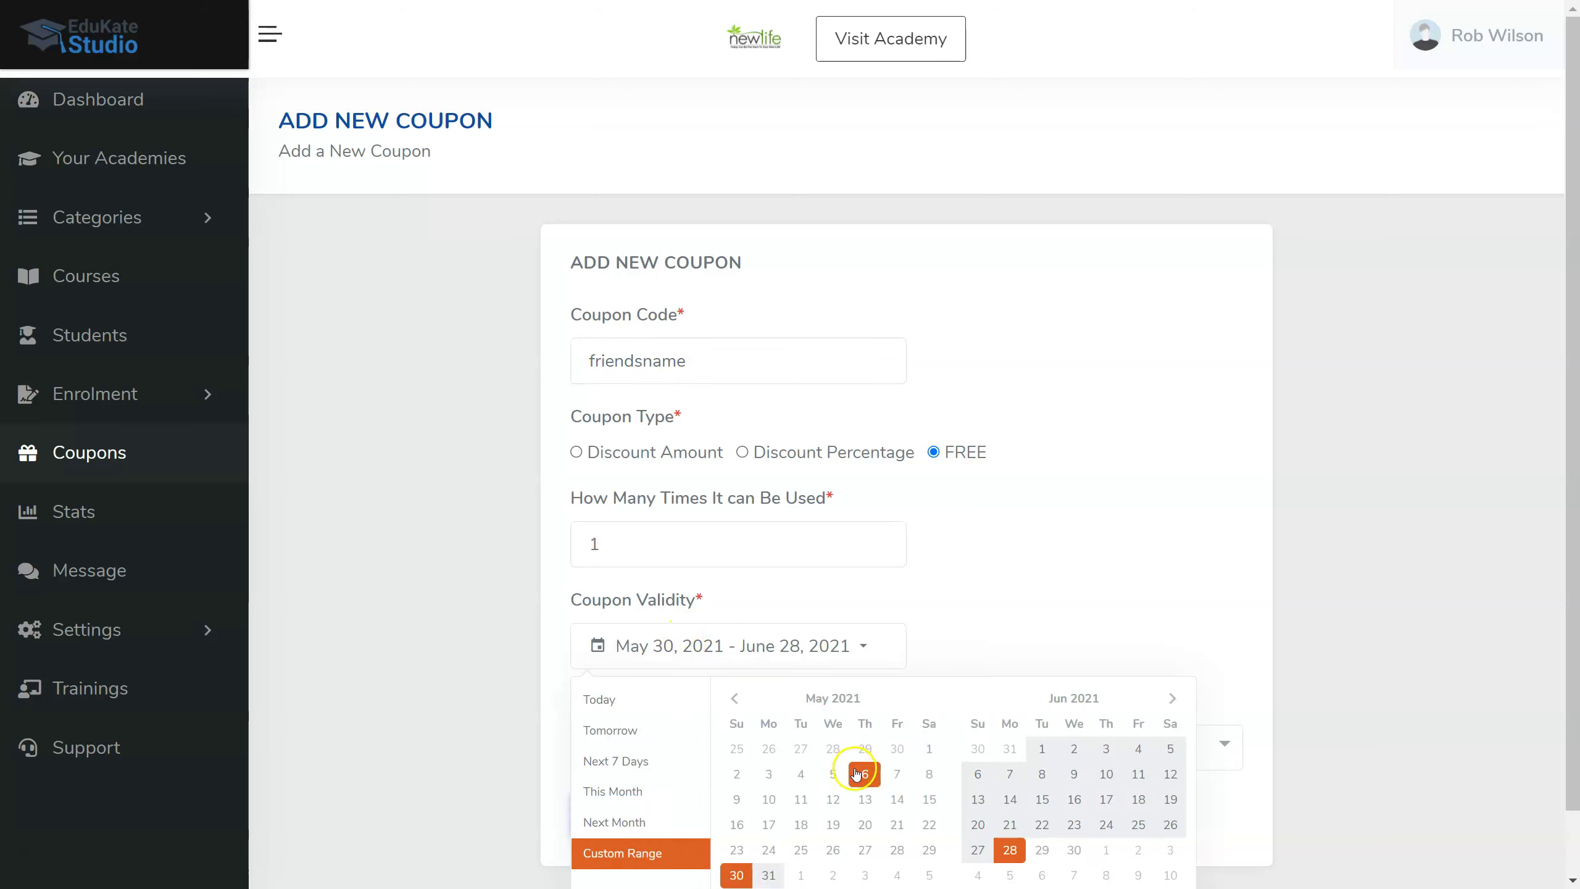
click(771, 875)
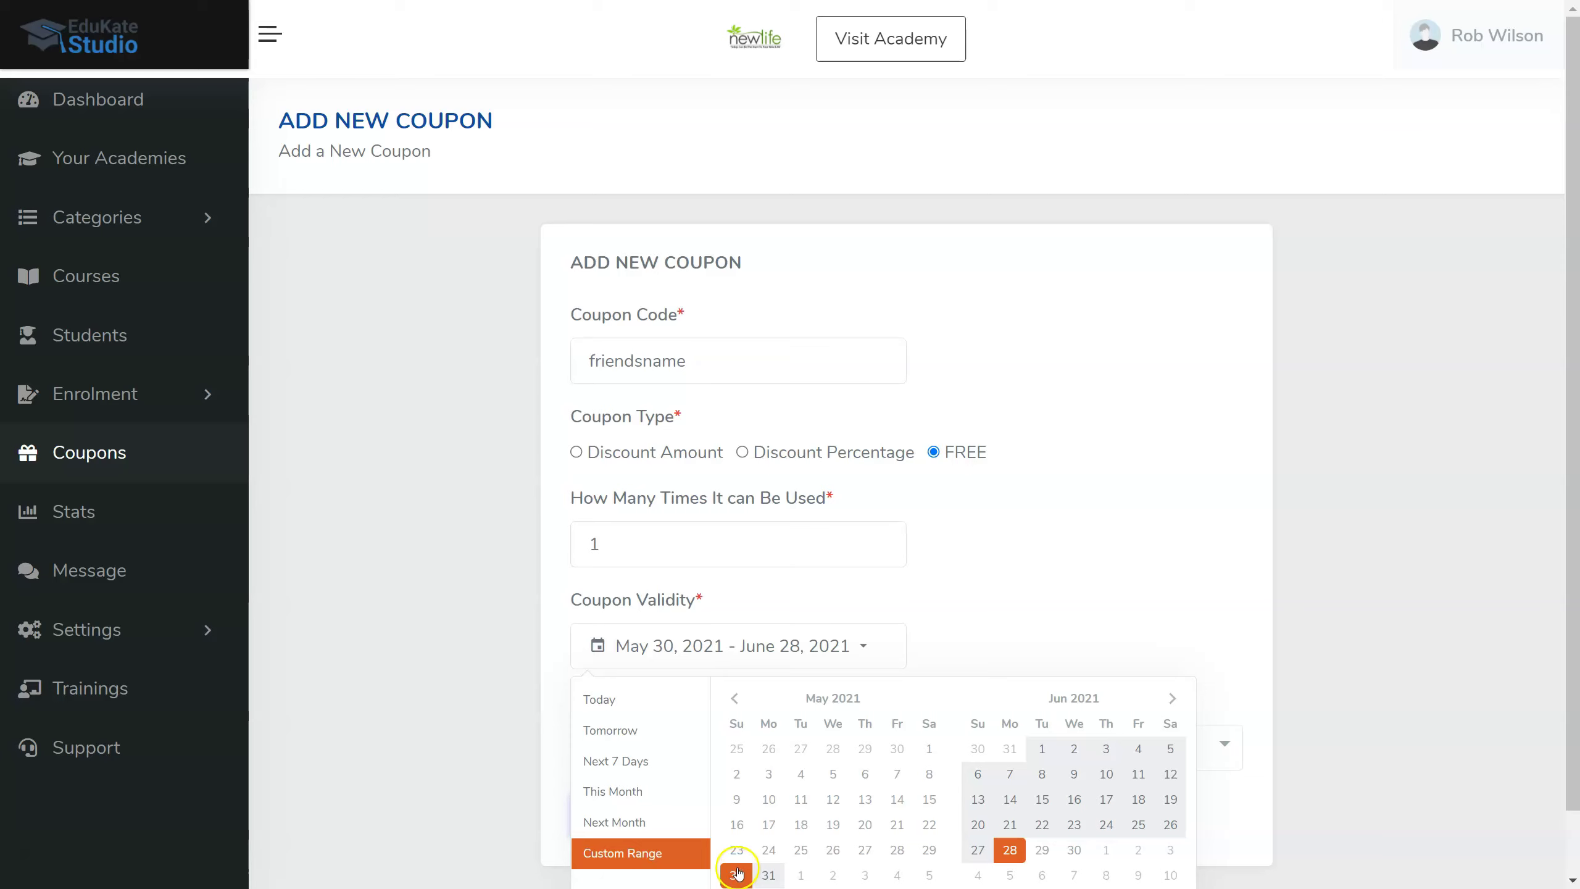
click(765, 874)
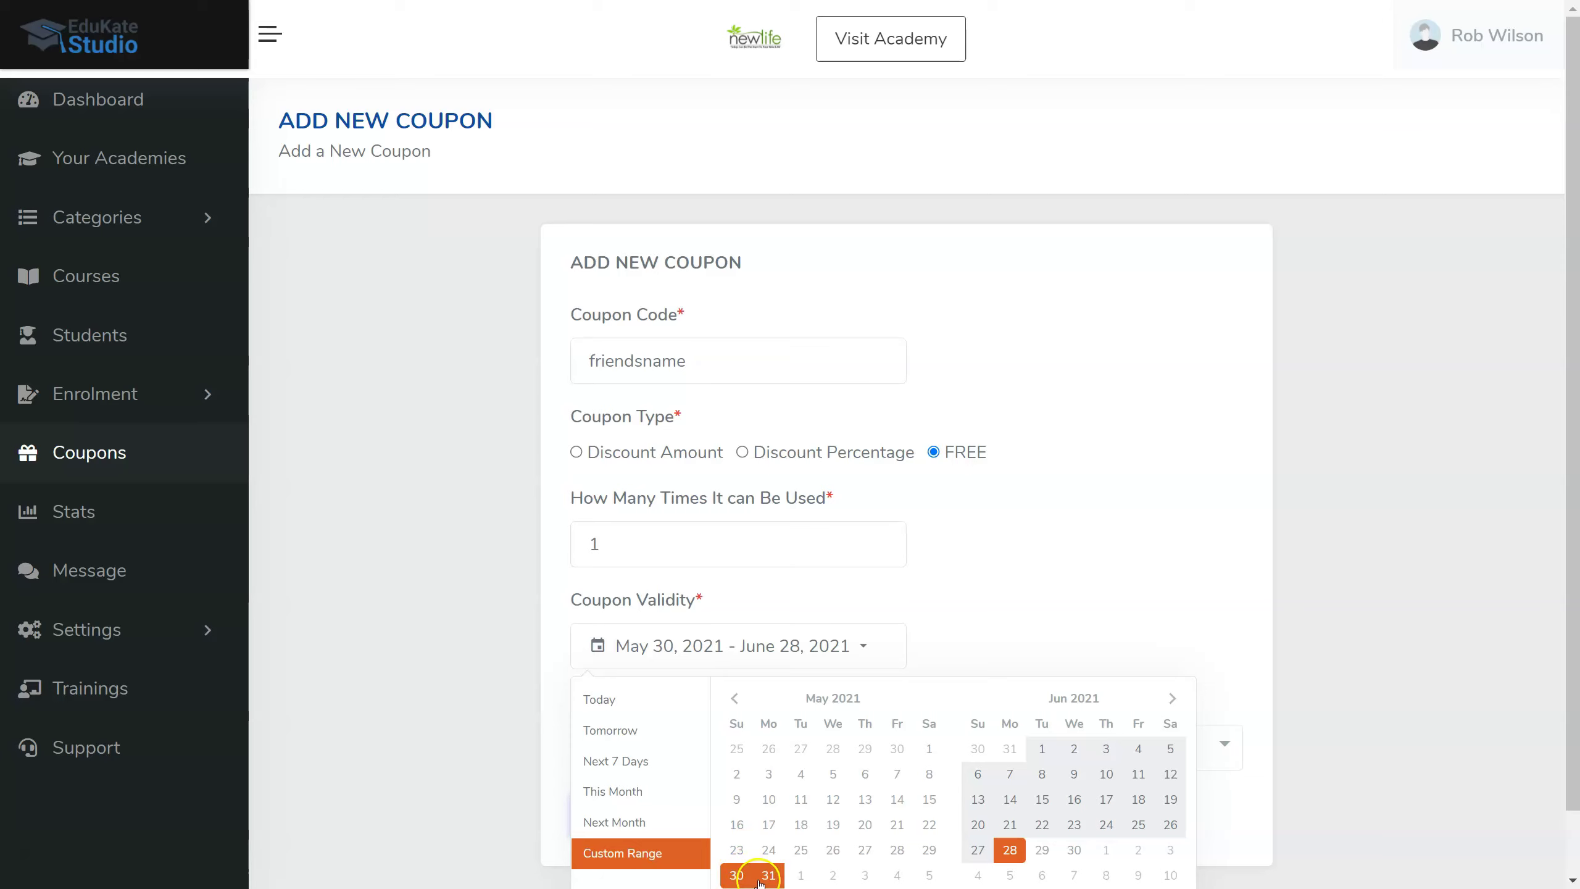
click(768, 874)
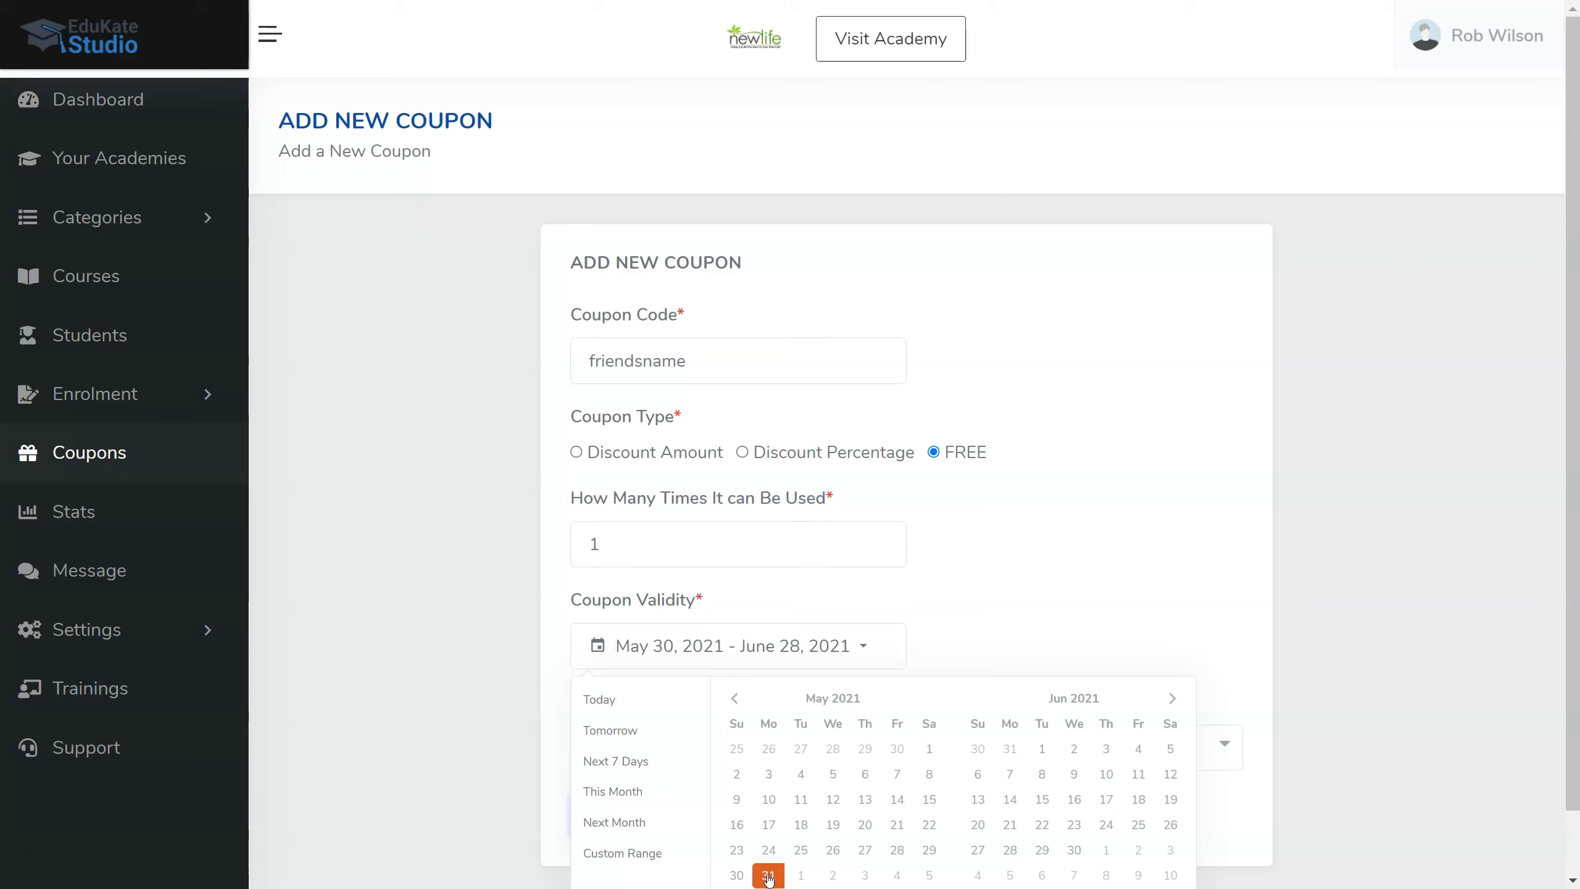
click(791, 877)
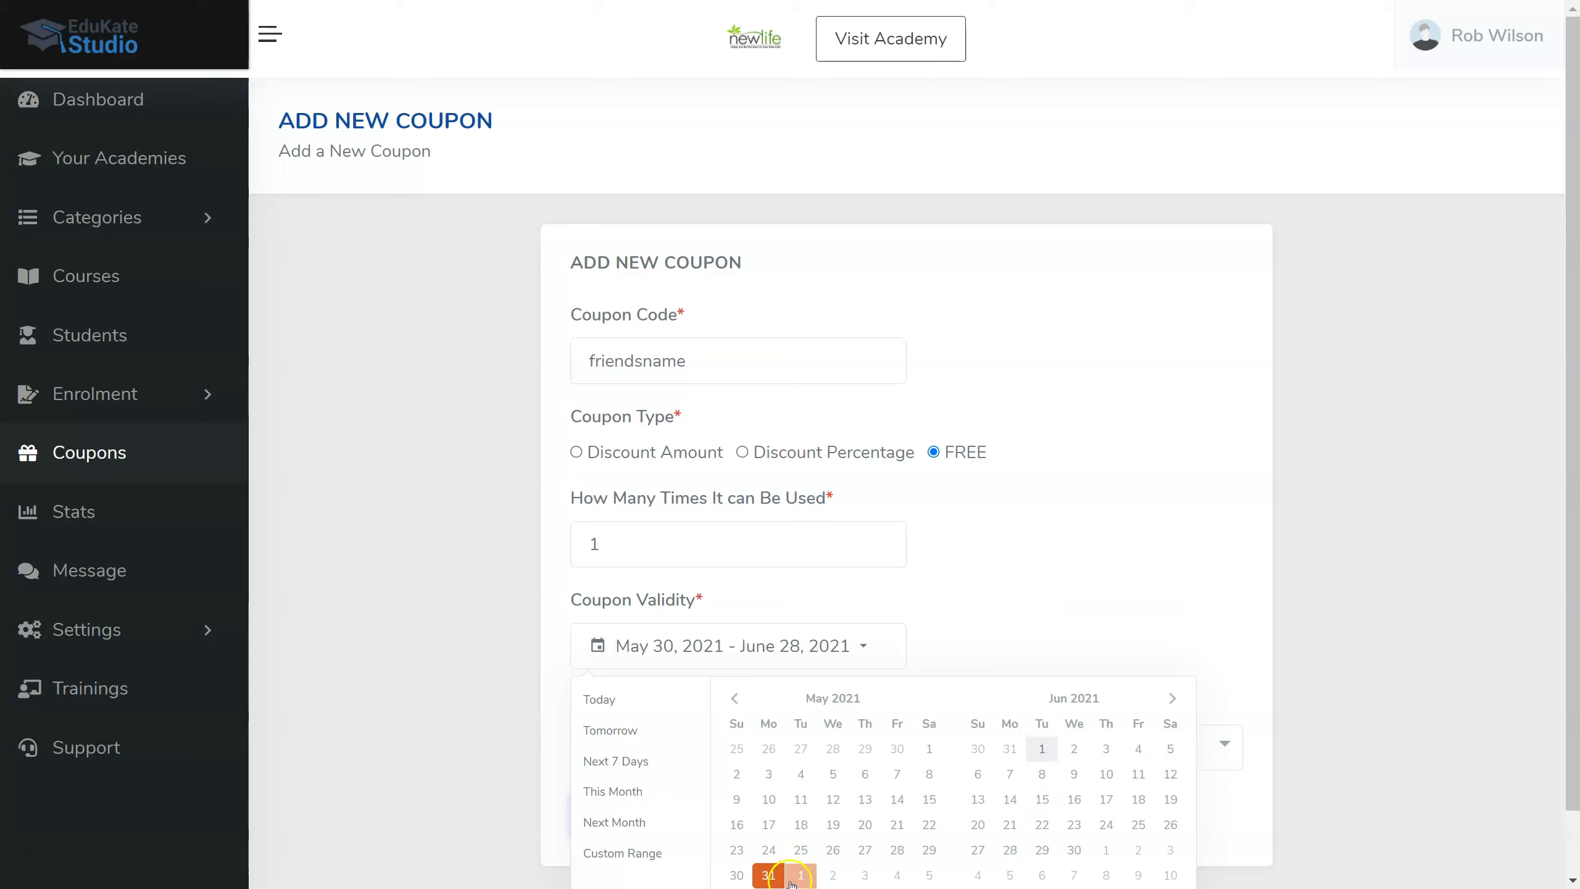
click(1009, 774)
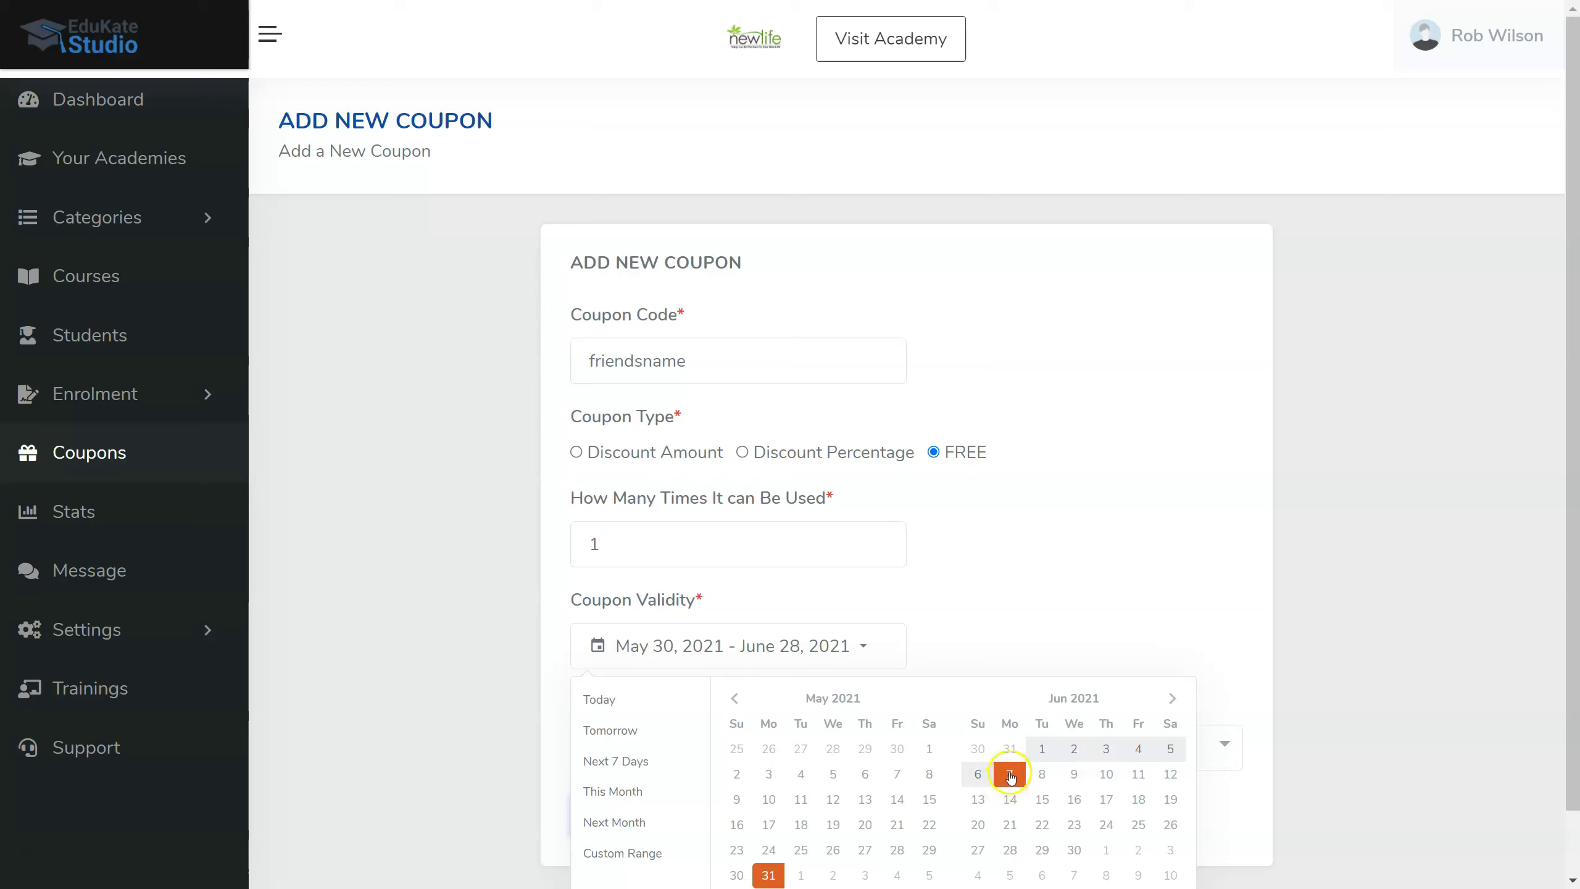
scroll(996, 686, down, 1)
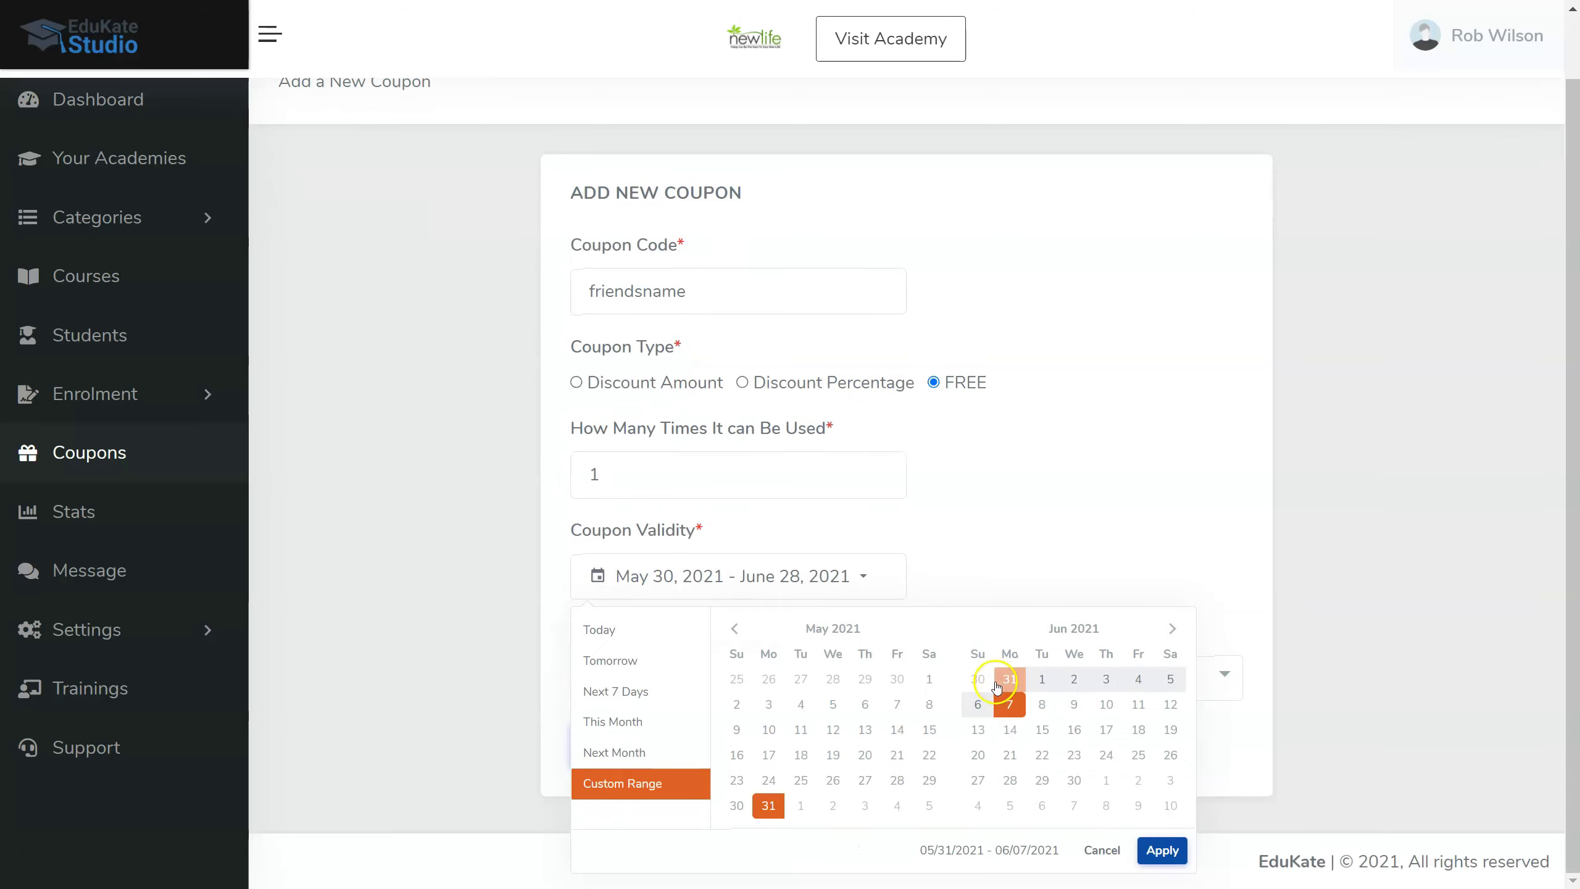
click(1161, 850)
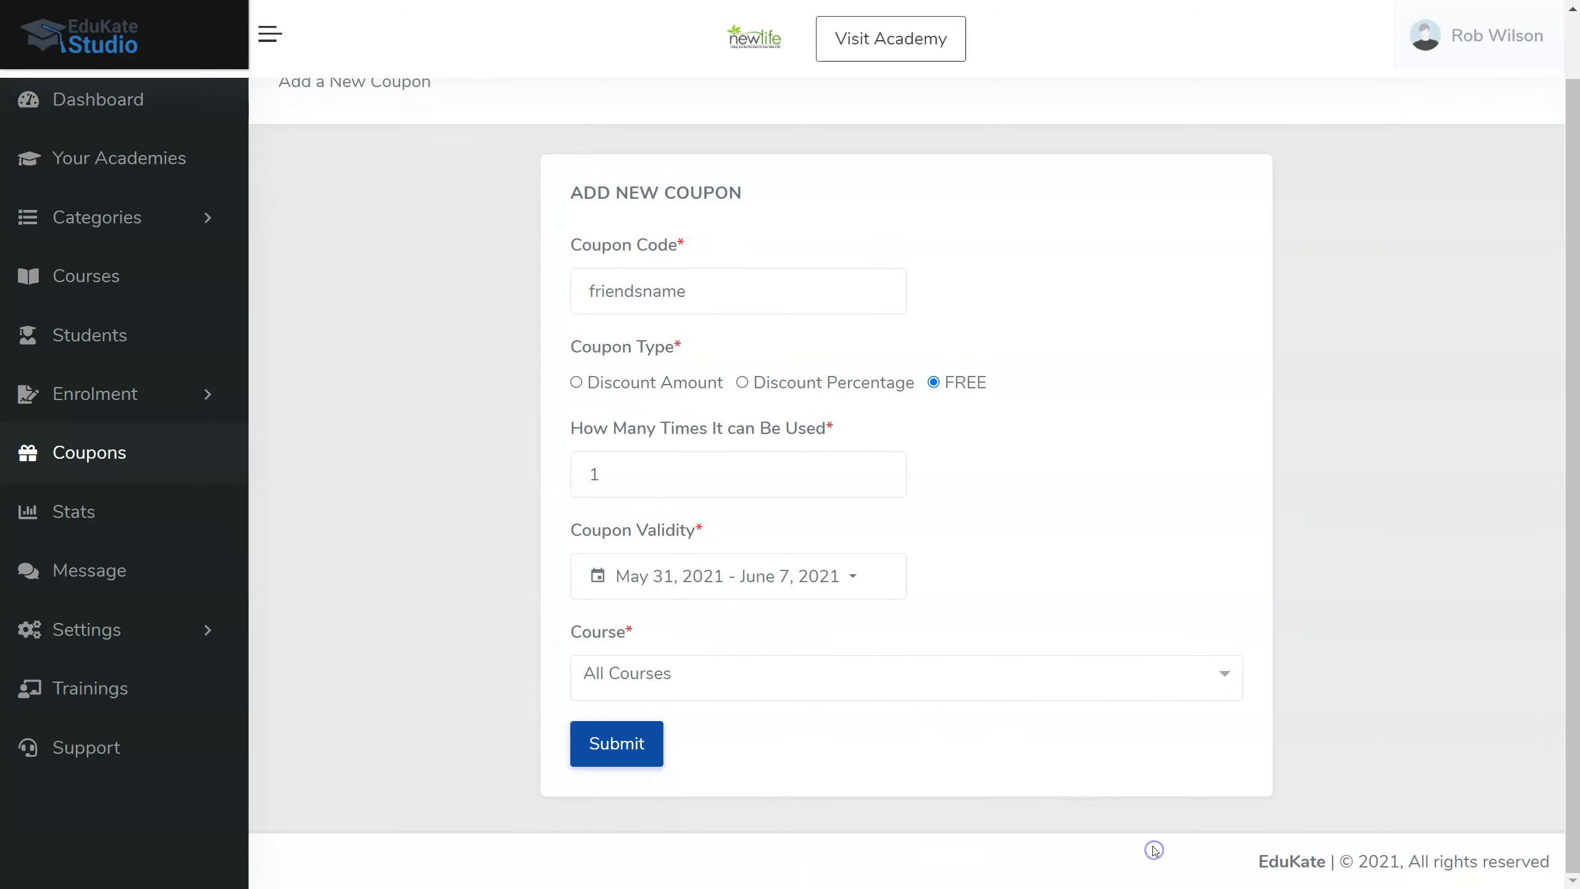
- Browse the course list and pick Intermittent Fasting (Training Guide) for the coupon
click(730, 677)
scroll(769, 554, down, 5)
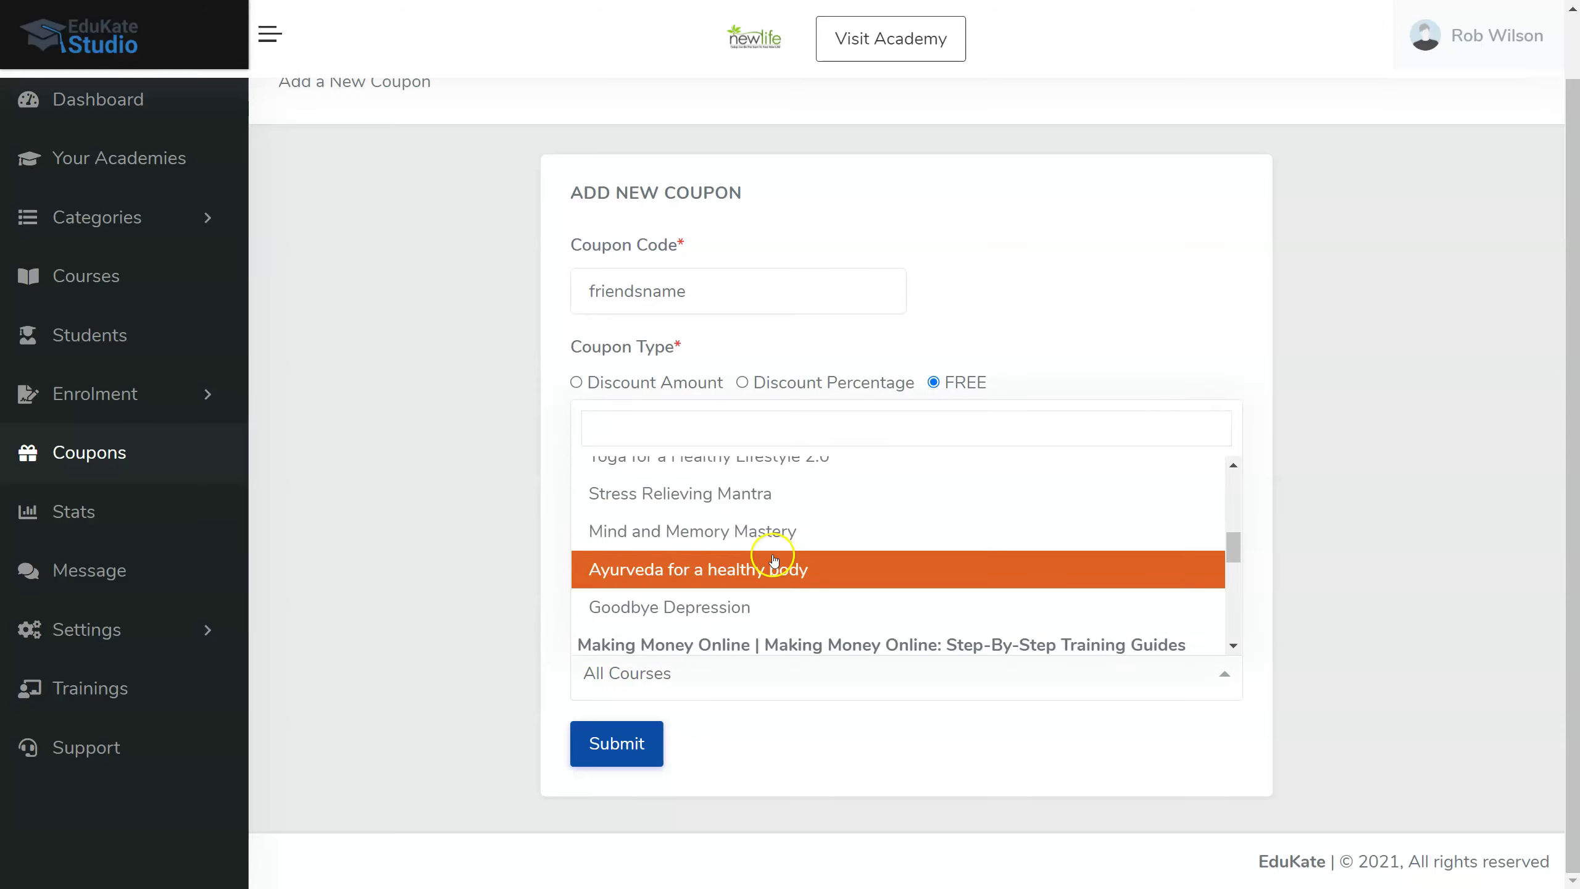
scroll(688, 517, down, 5)
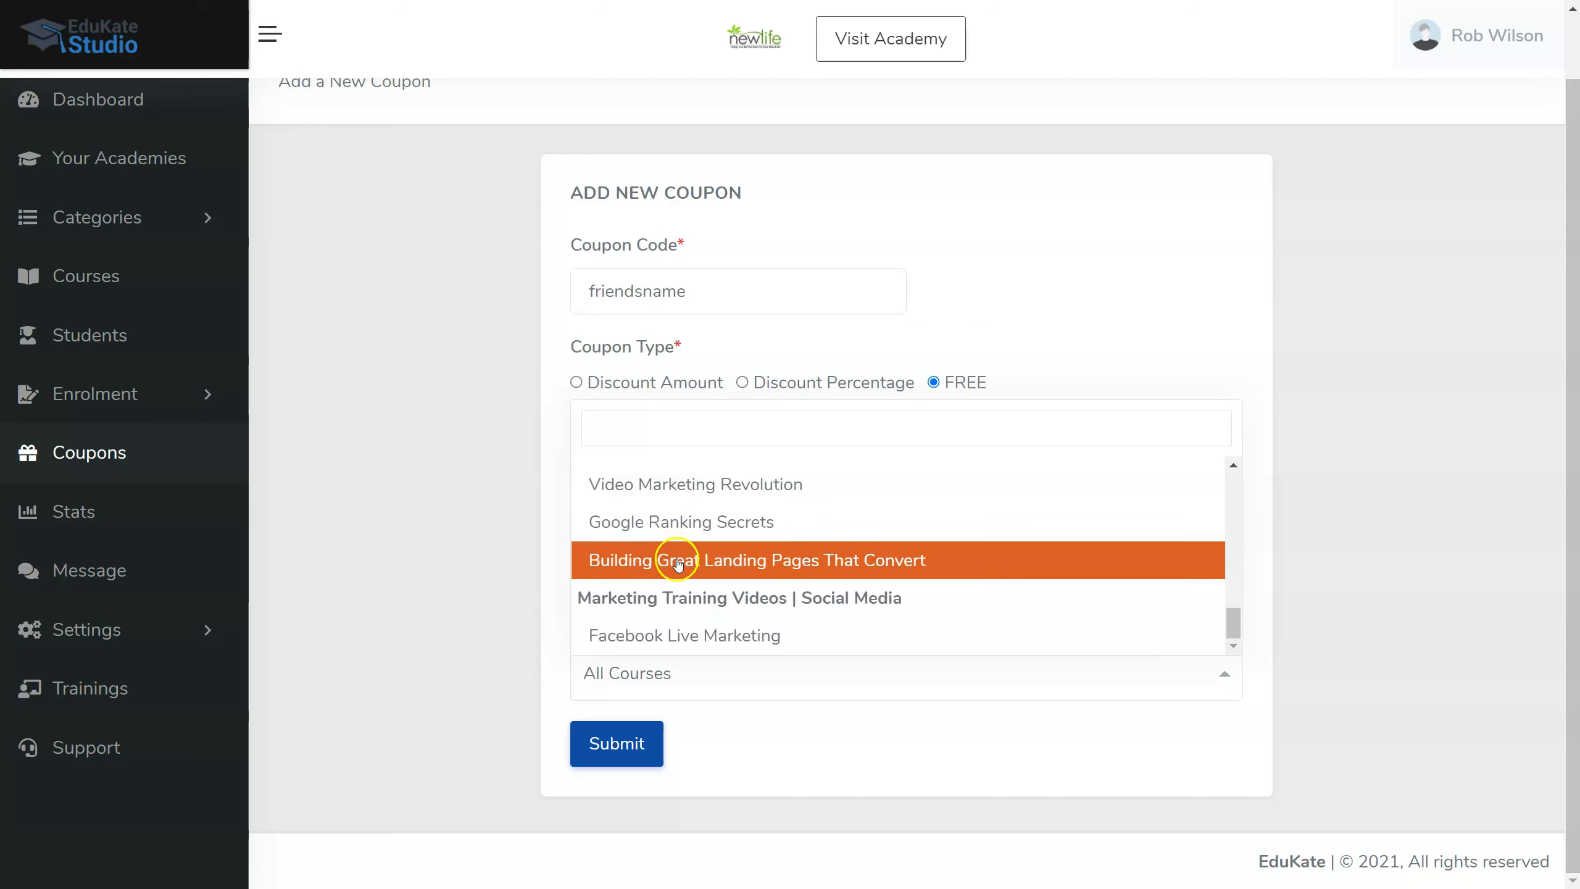
scroll(672, 578, up, 5)
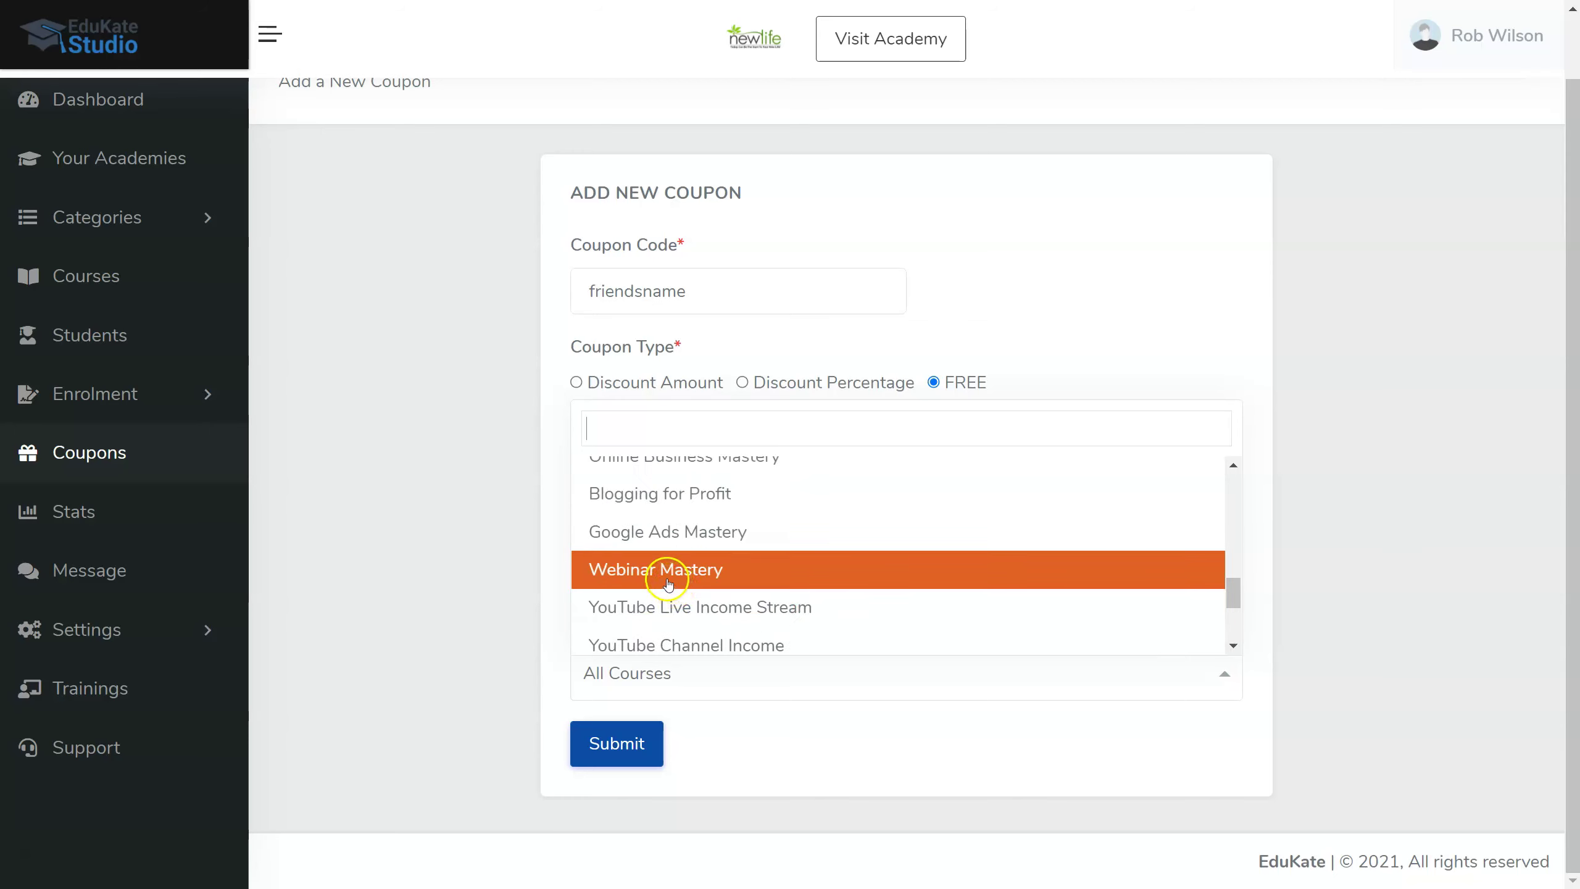
scroll(662, 577, up, 3)
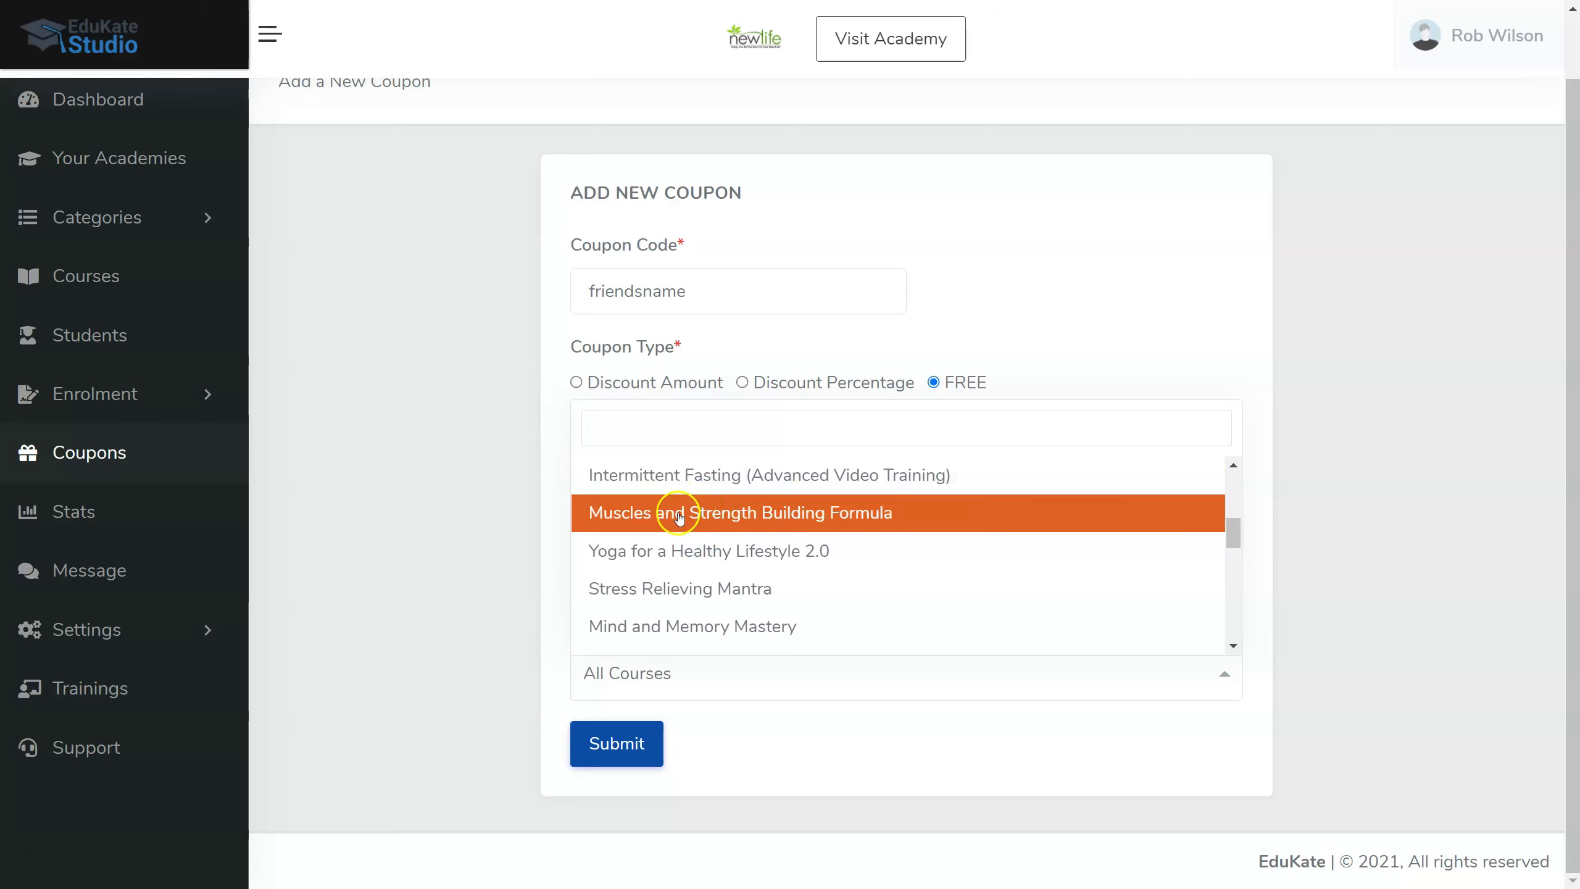
scroll(727, 523, up, 3)
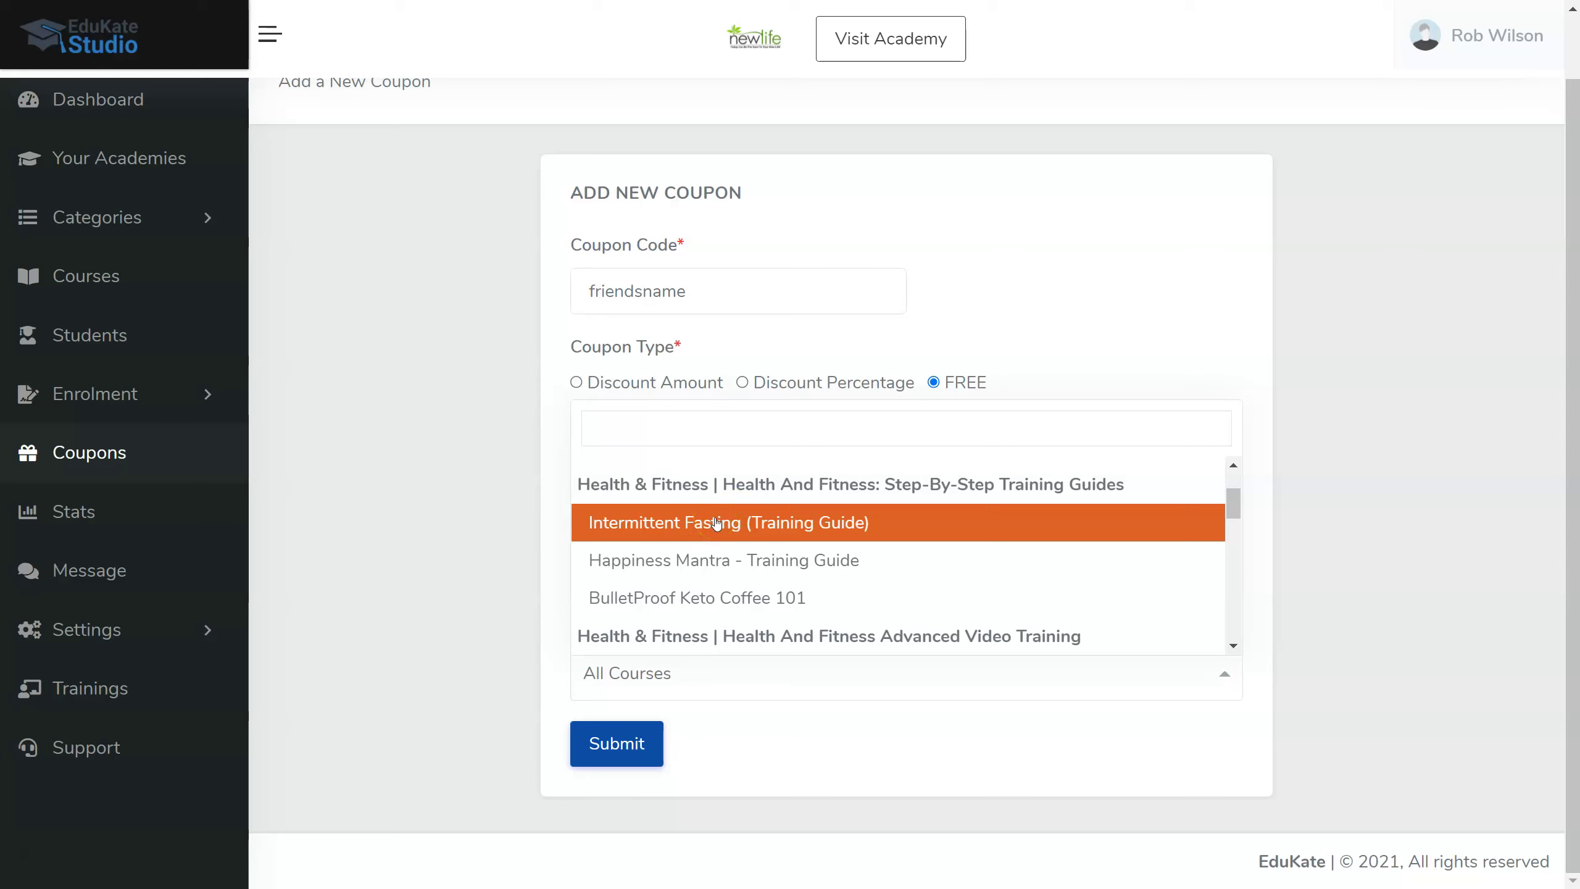
click(717, 523)
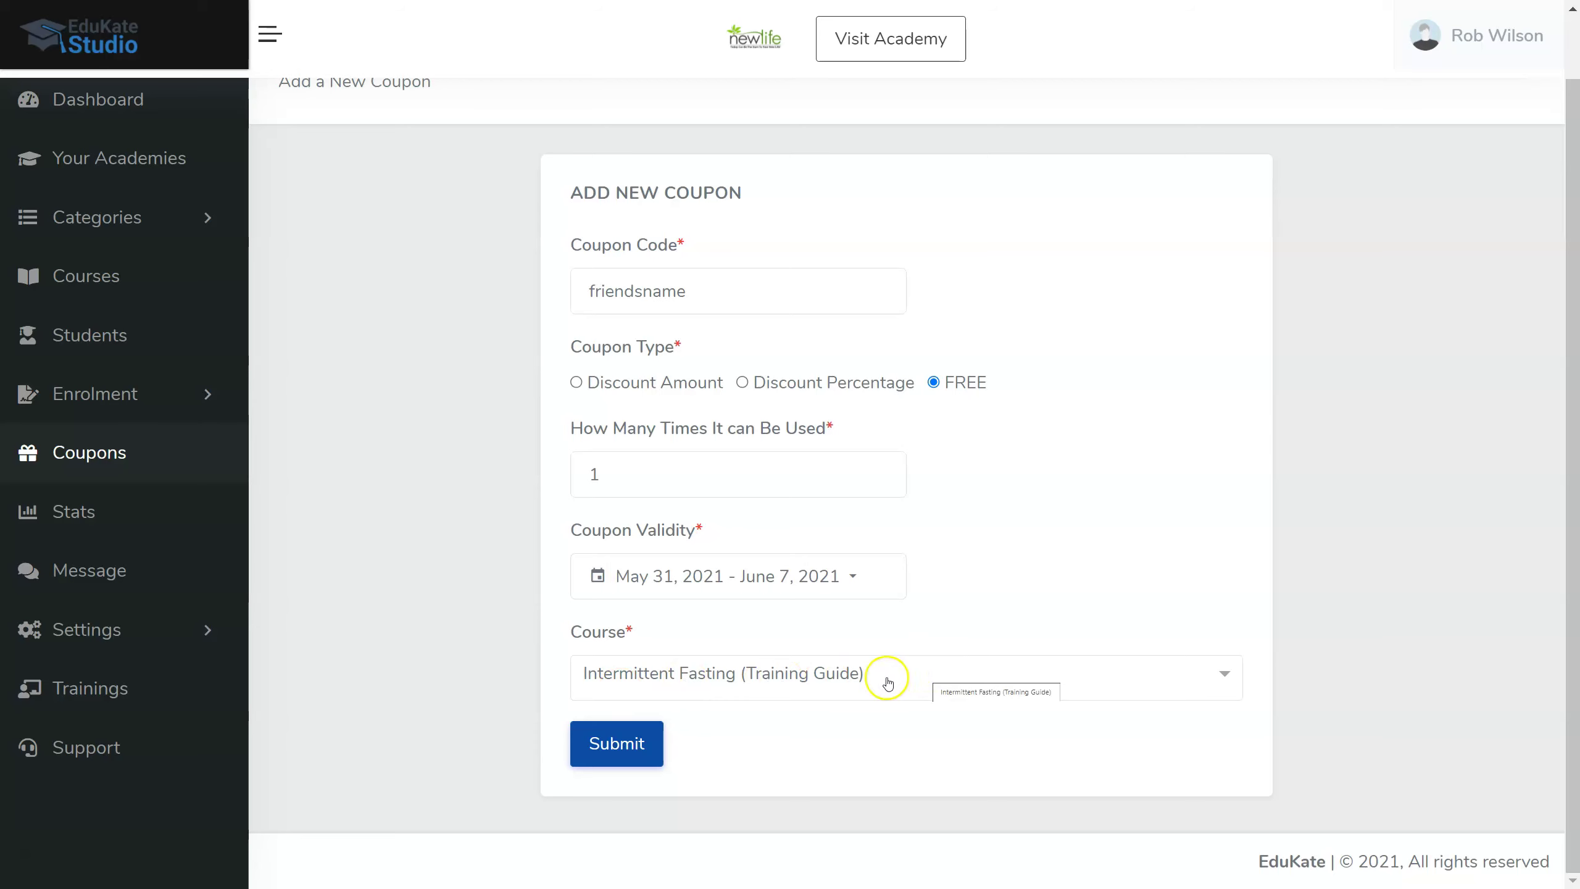
- Change the coupon's course to All Courses and submit the form
click(864, 676)
scroll(760, 578, up, 1)
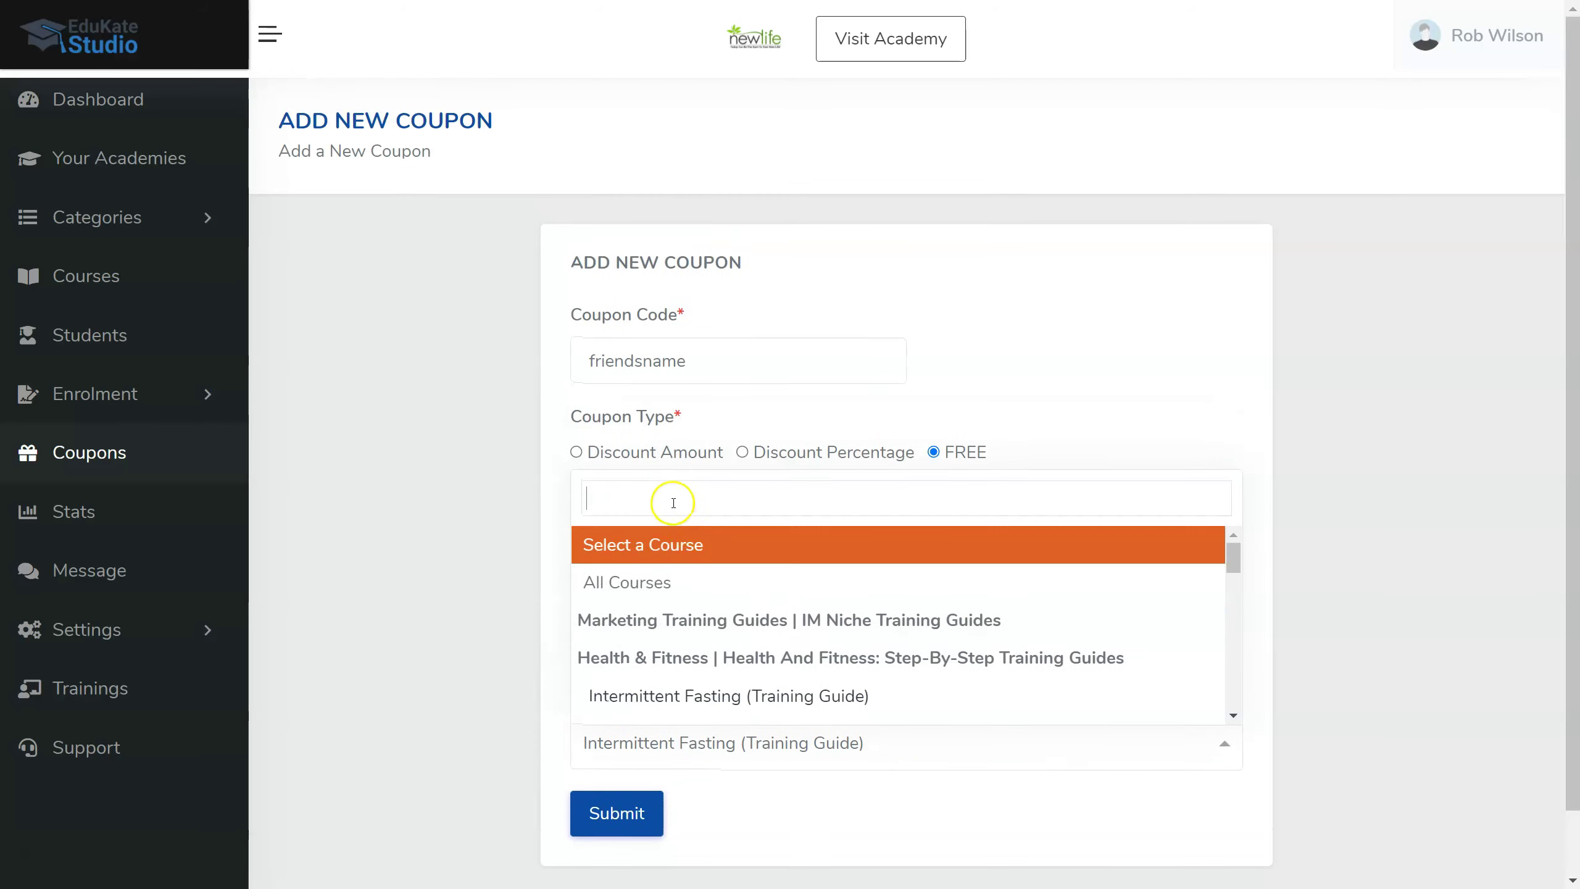
click(640, 588)
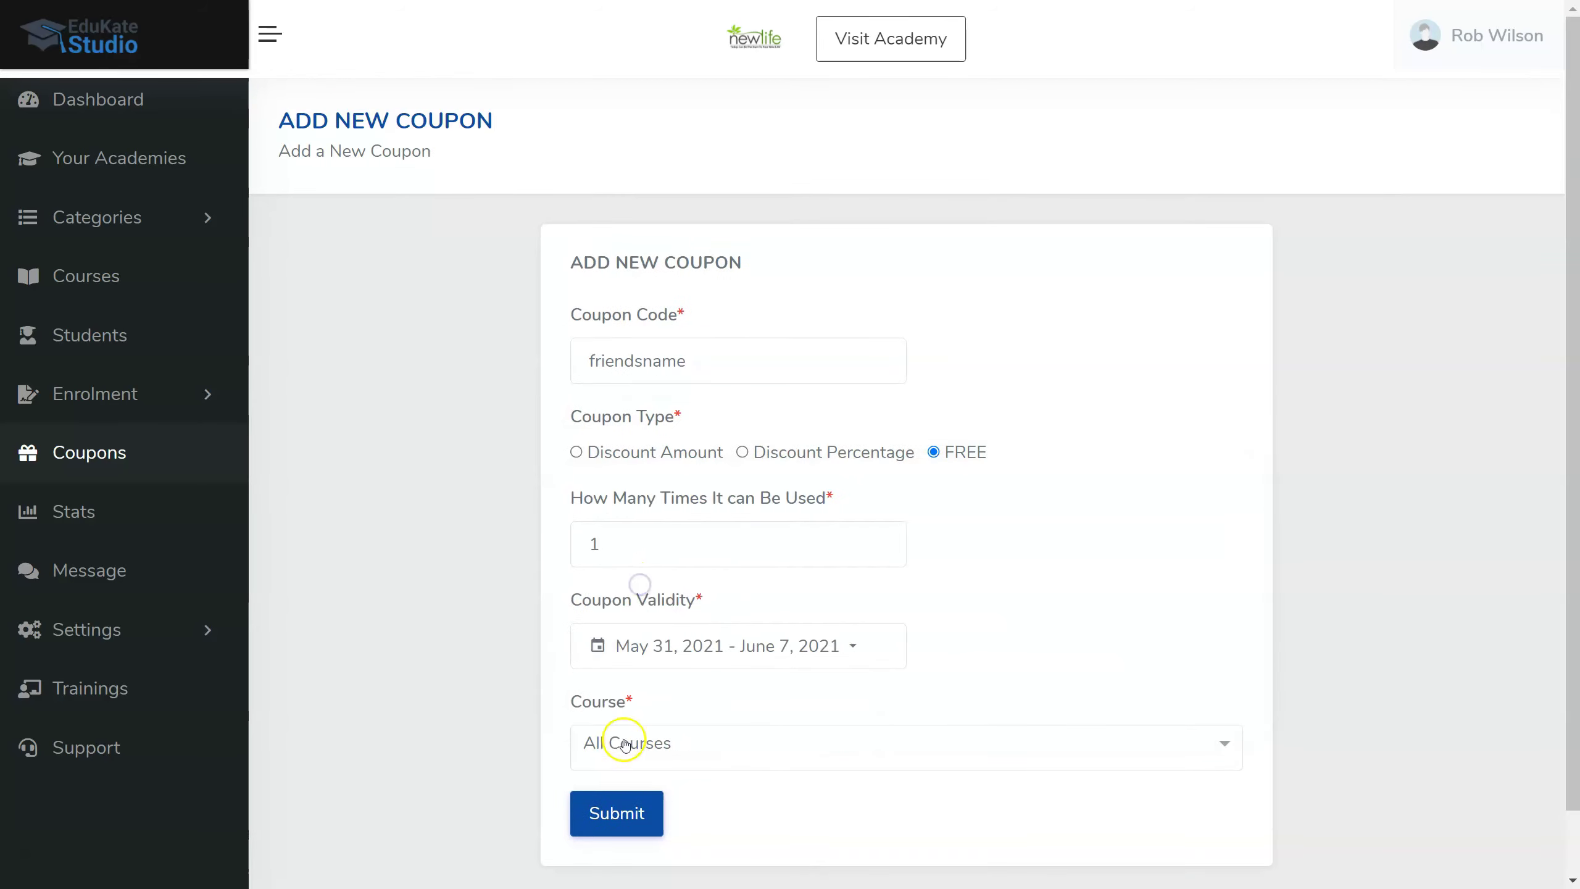
scroll(600, 744, down, 1)
click(613, 746)
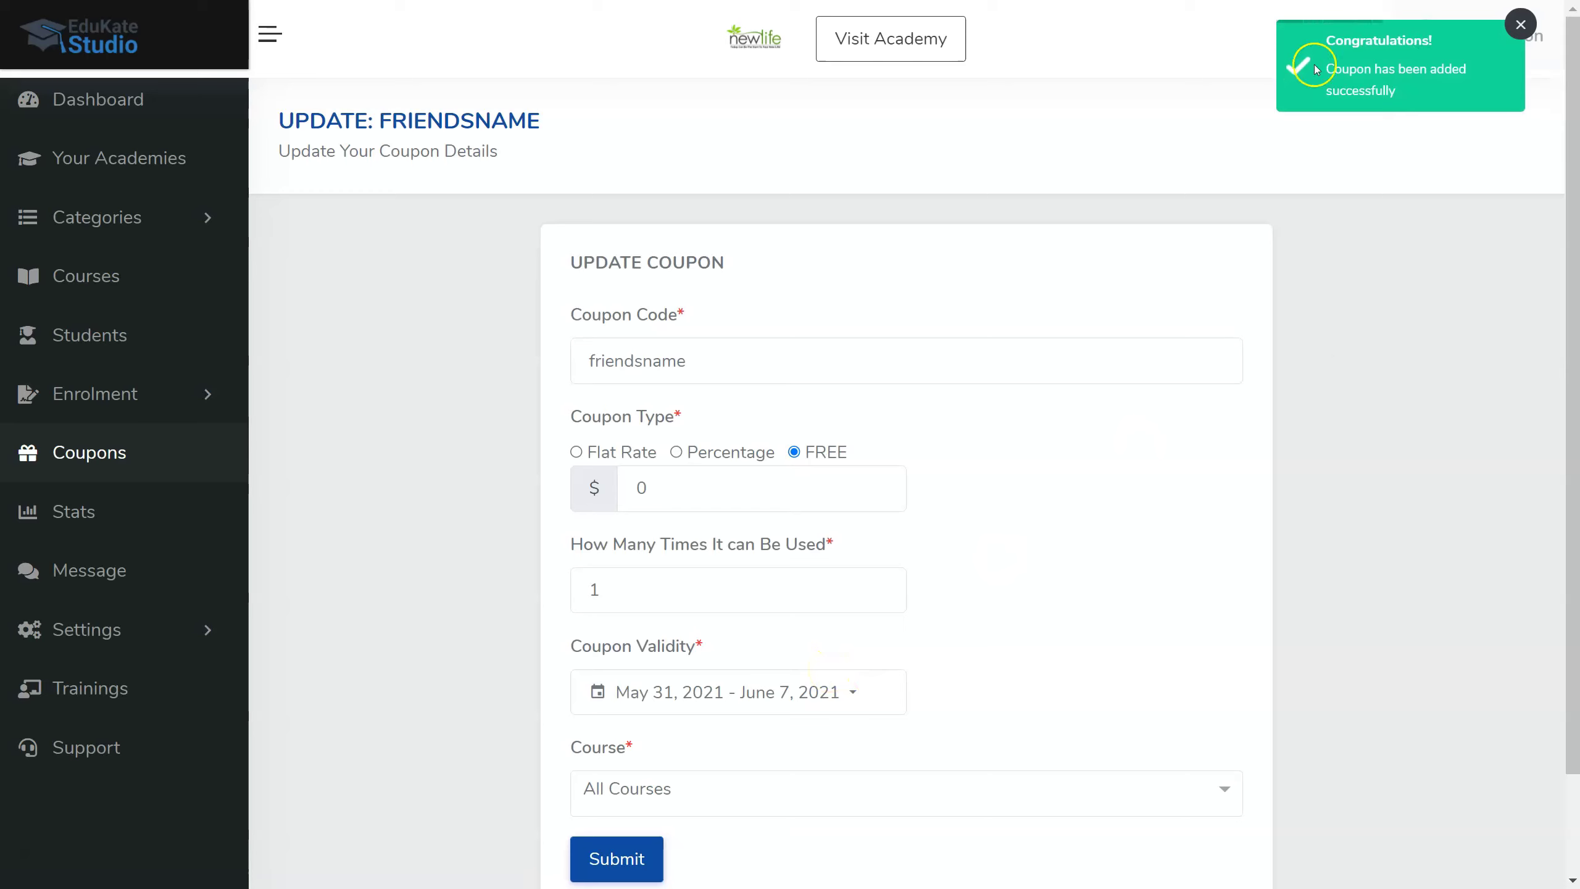
- Close the 'Coupon has been added successfully' notice and review the free, single-use coupon's details
click(1370, 104)
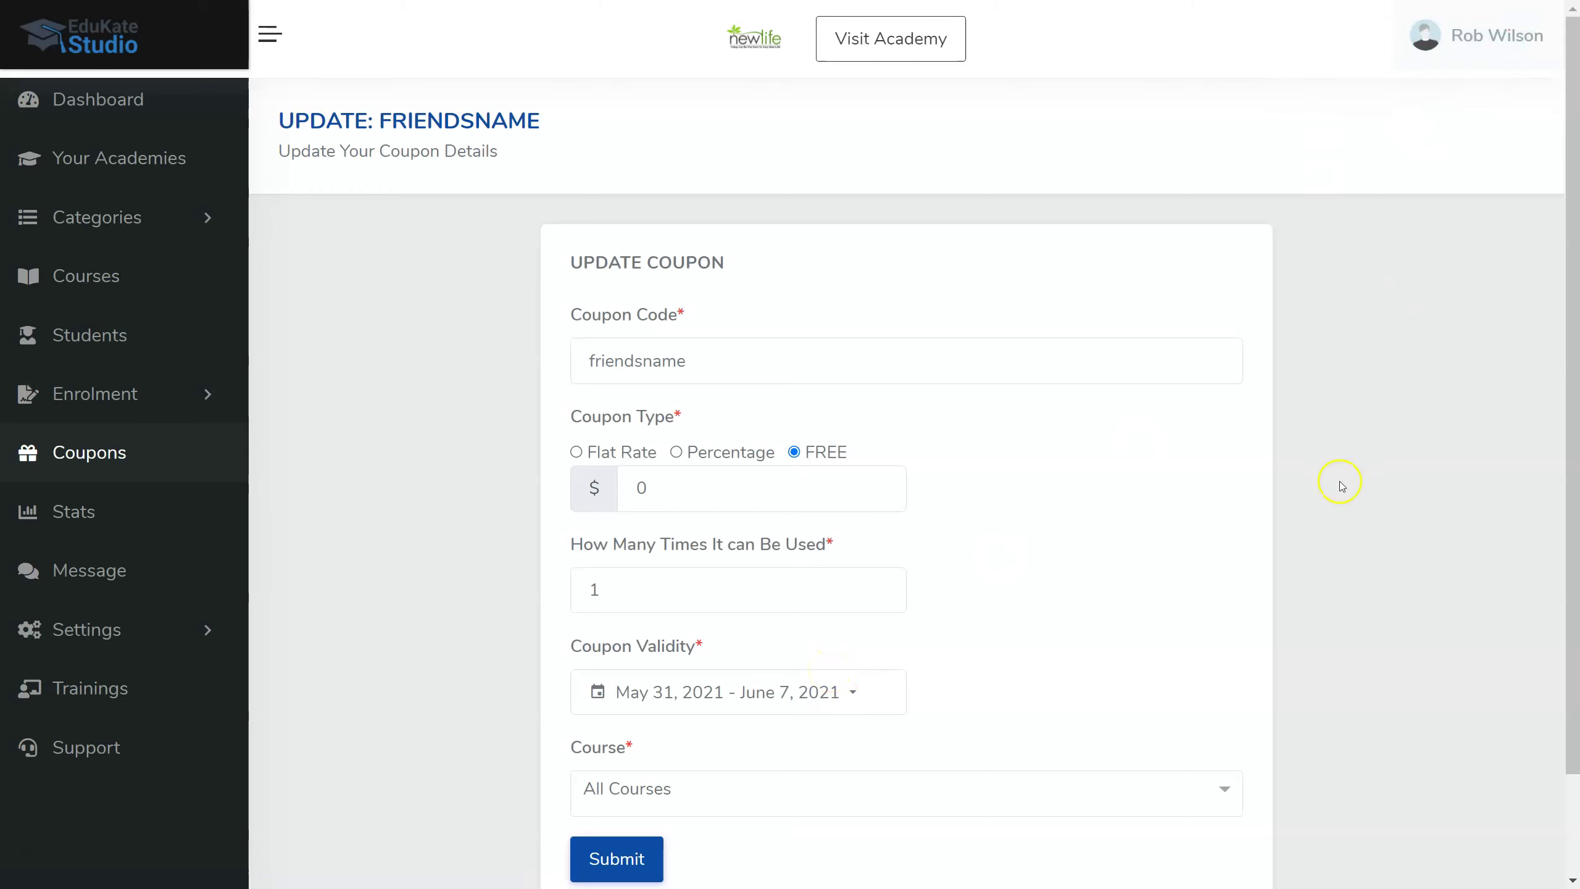
scroll(1252, 515, down, 2)
scroll(1252, 515, up, 2)
- Return to the Coupons list and open the Actions menu for the friendsname coupon
click(108, 455)
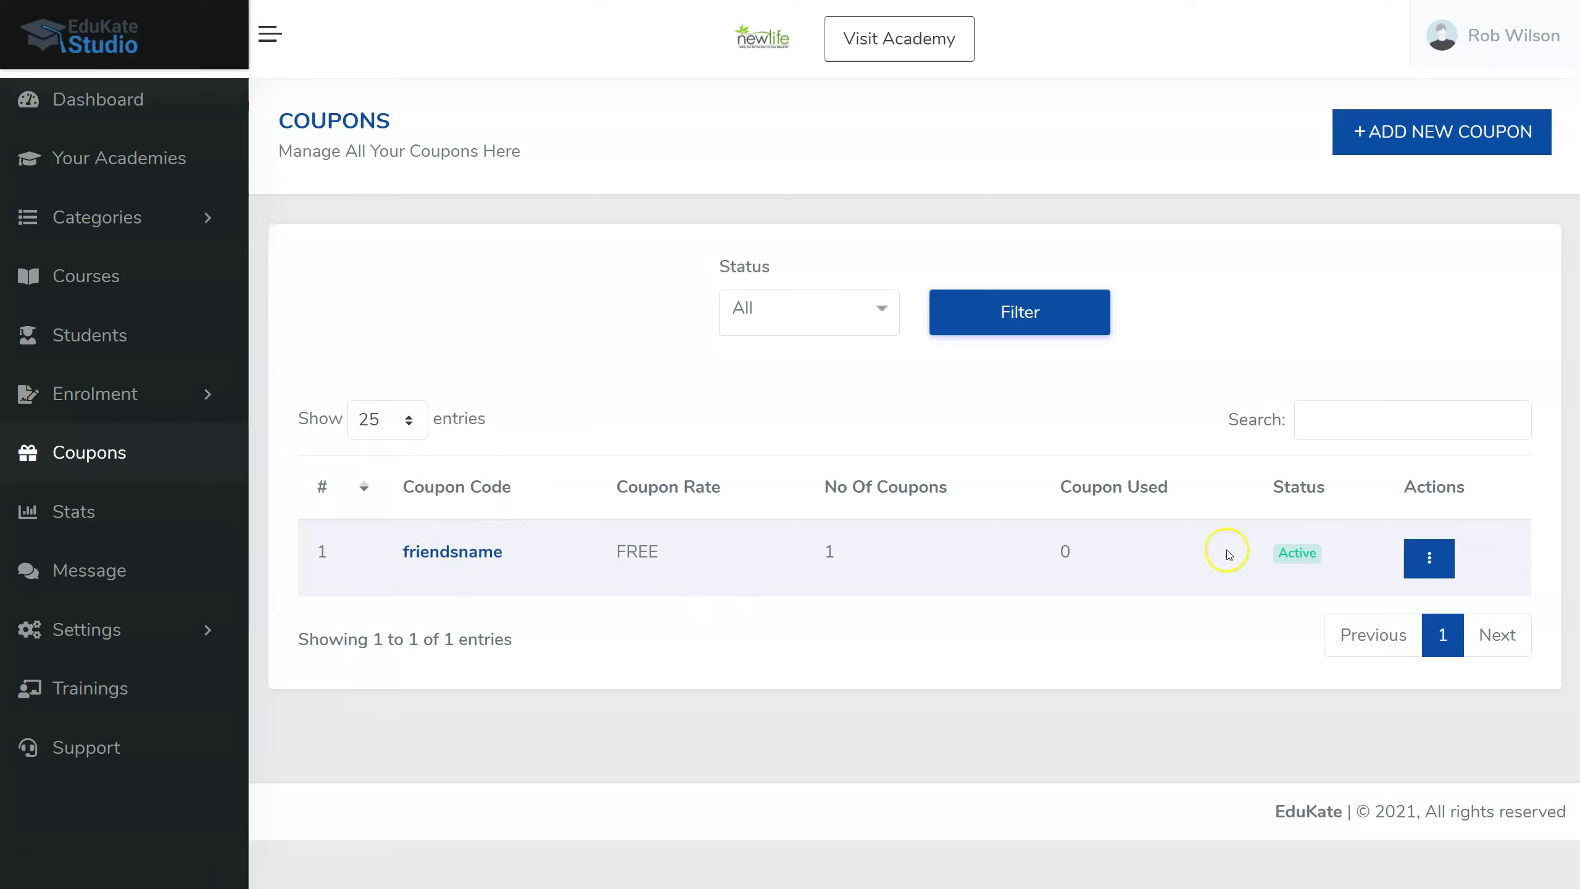
click(1430, 553)
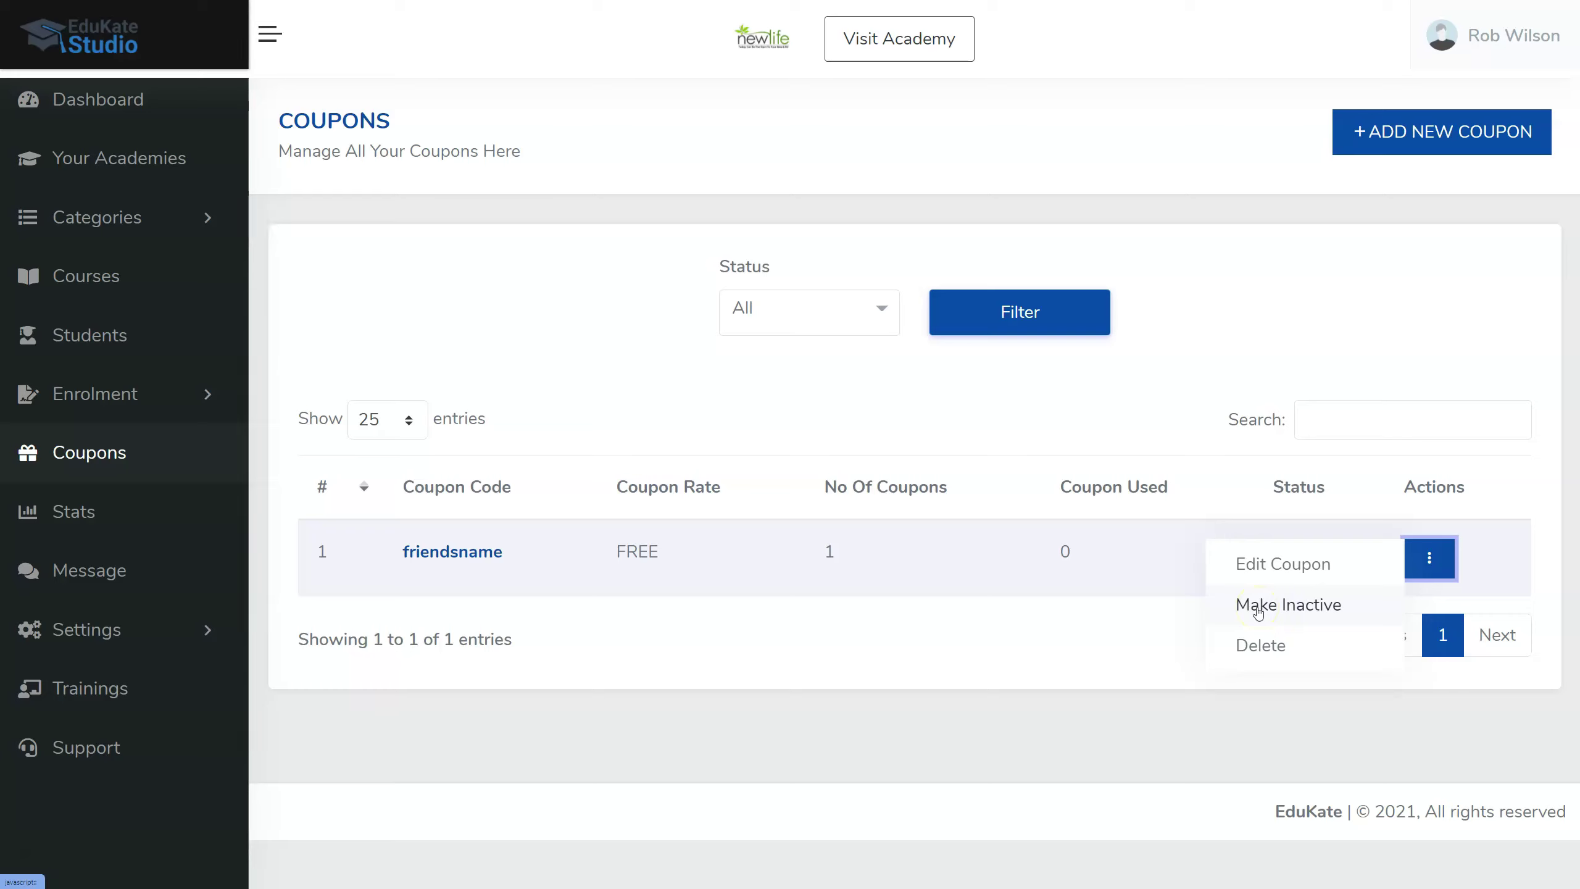
click(1290, 614)
click(1263, 563)
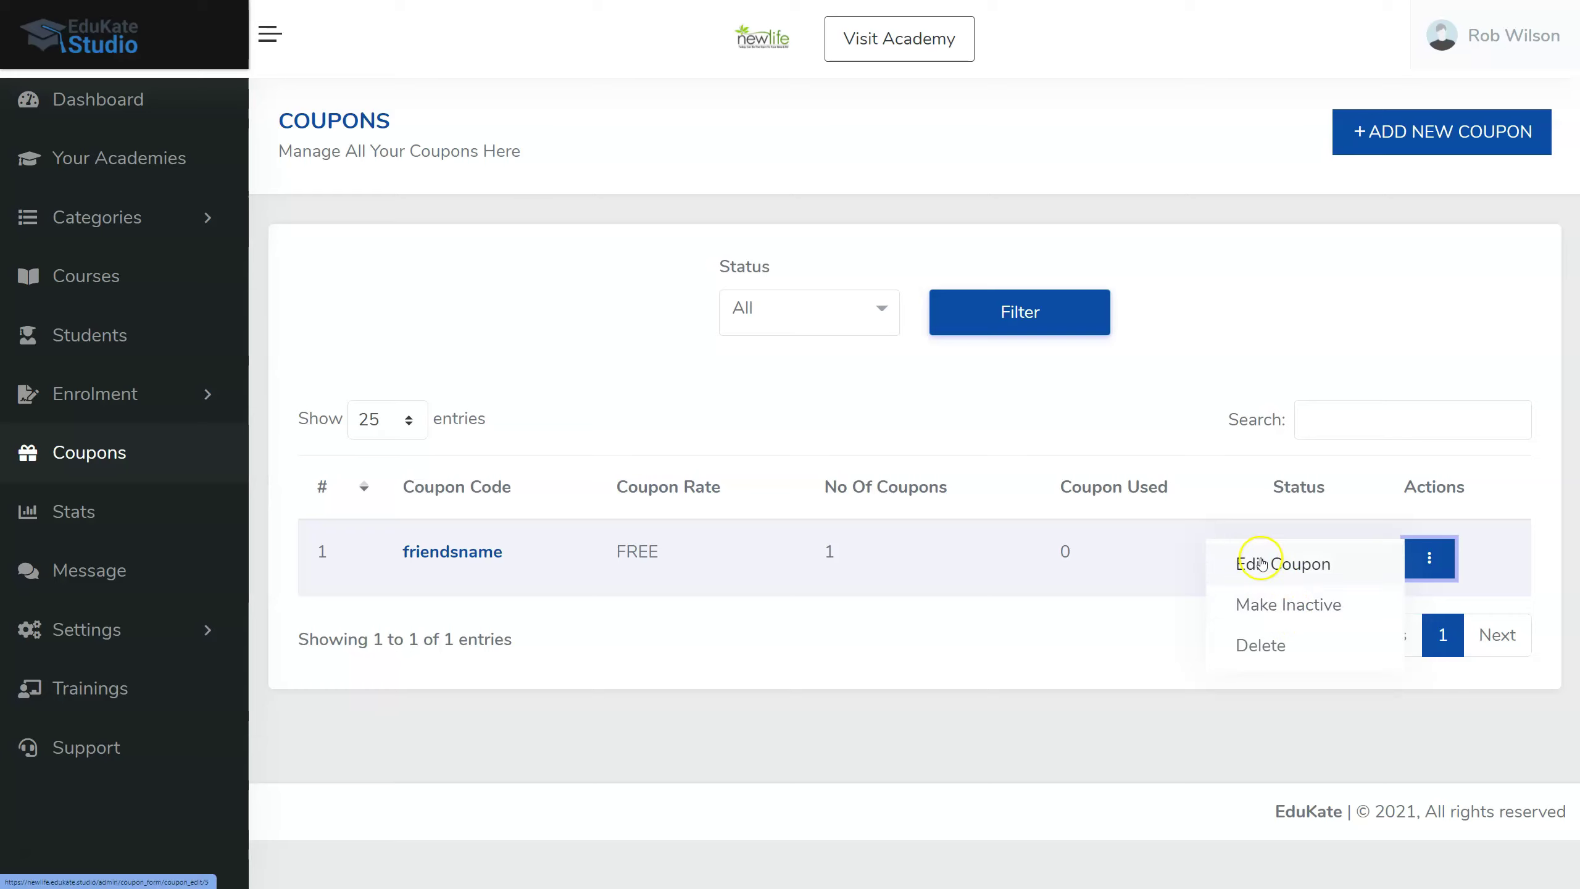